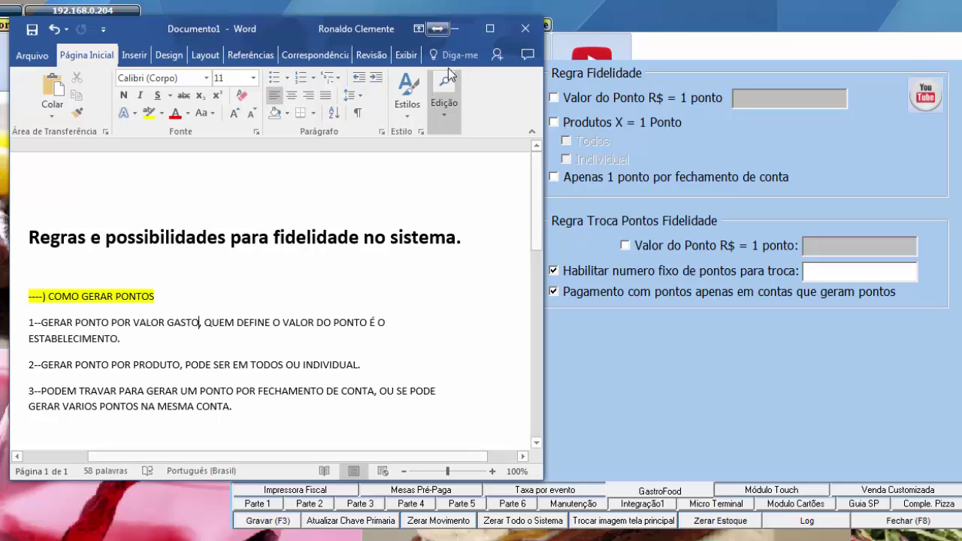
# - Reopen Configurações do Sistema on the Integração1 tab holding the loyalty point rules, with the notes alongside
pyautogui.click(455, 28)
pyautogui.press('Escape')
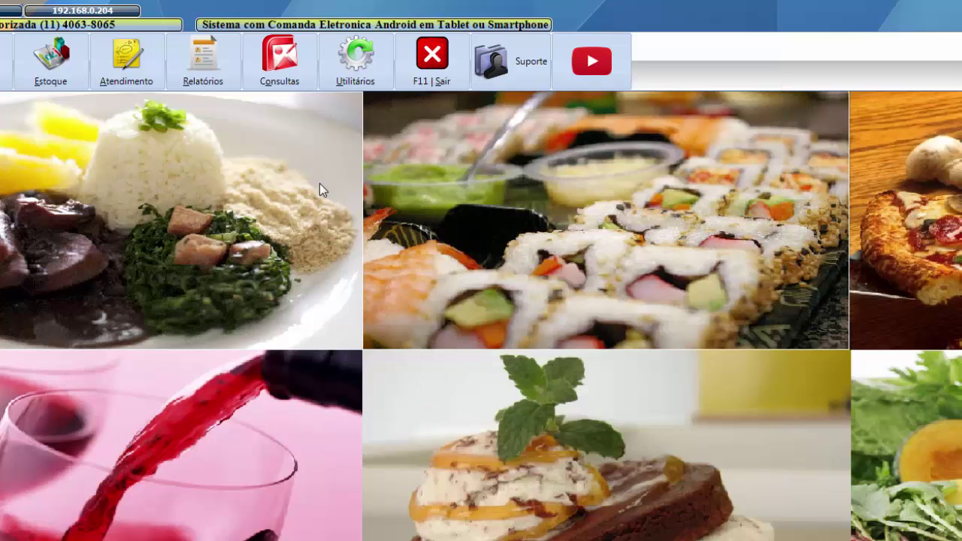
pyautogui.click(359, 68)
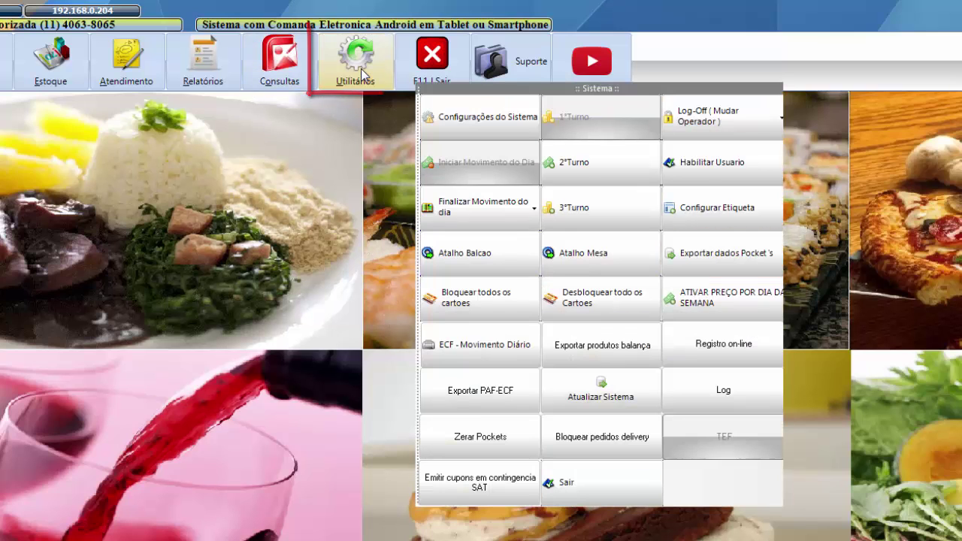
pyautogui.click(475, 129)
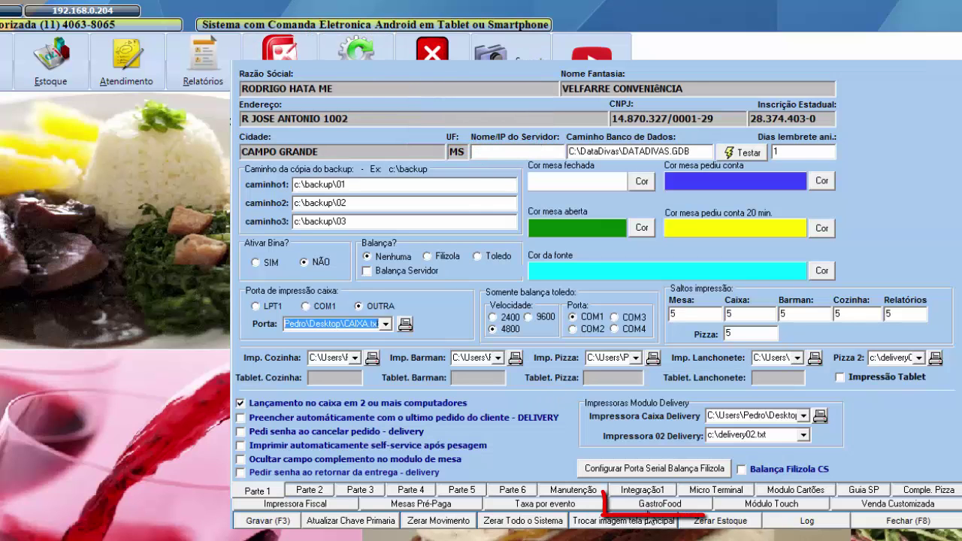
pyautogui.click(624, 491)
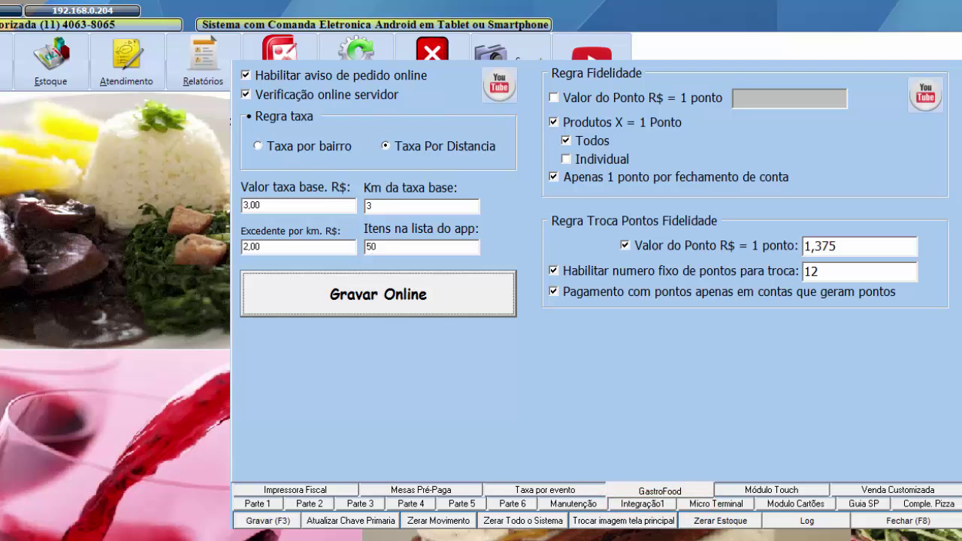
pyautogui.hotkey('alt', 'Tab')
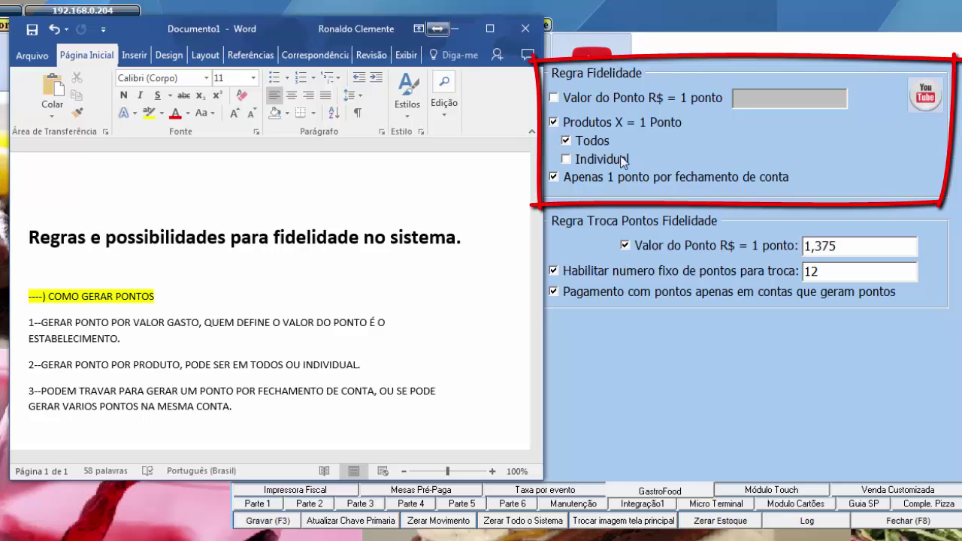
# - Untick Produtos X = 1 Ponto, Apenas 1 ponto, Valor do Ponto (Troca), fixed exchange points and Pagamento com pontos
pyautogui.click(554, 123)
pyautogui.click(554, 177)
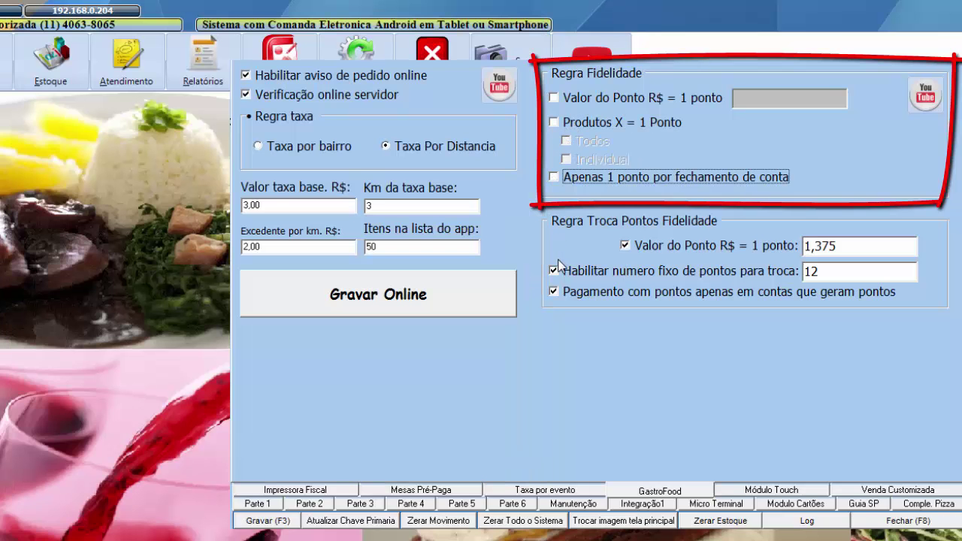
pyautogui.click(624, 245)
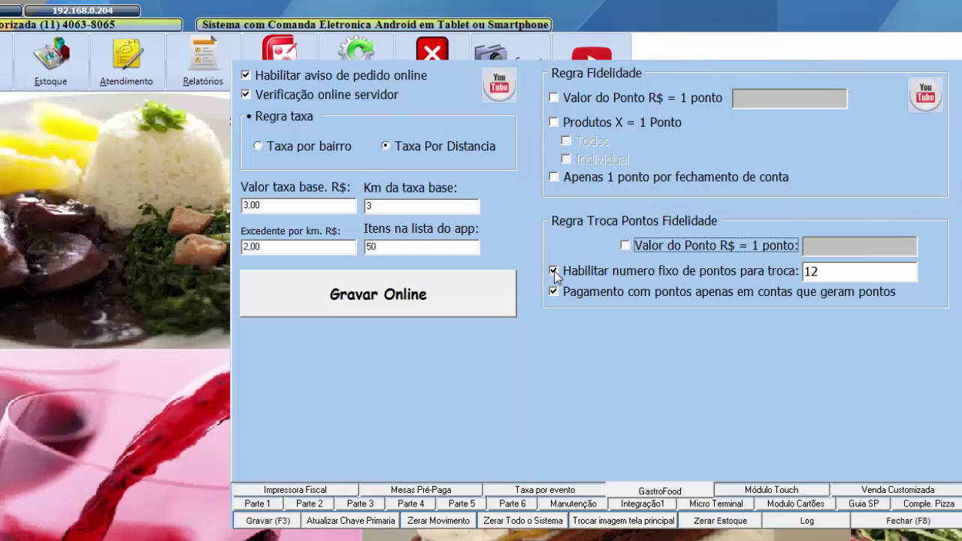
pyautogui.click(554, 270)
pyautogui.click(553, 292)
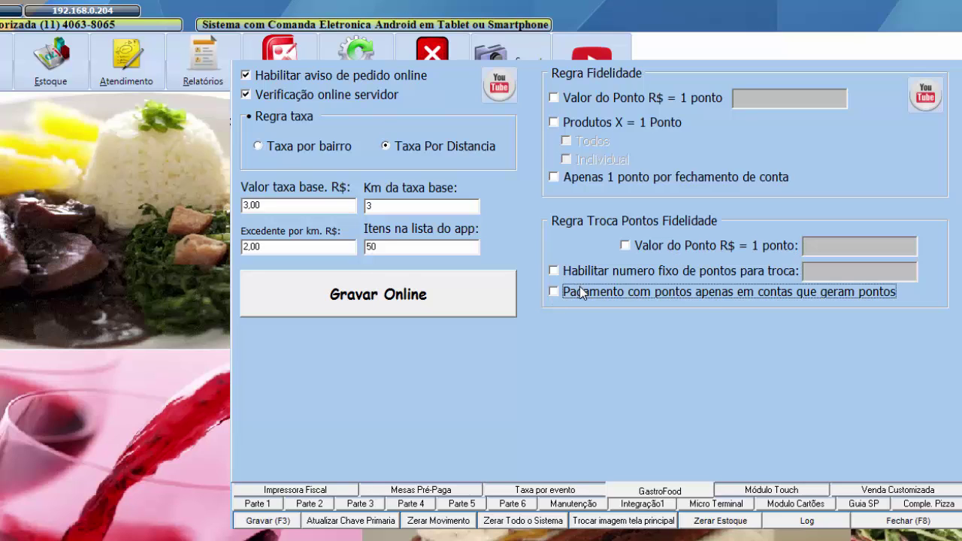
pyautogui.hotkey('alt', 'Tab')
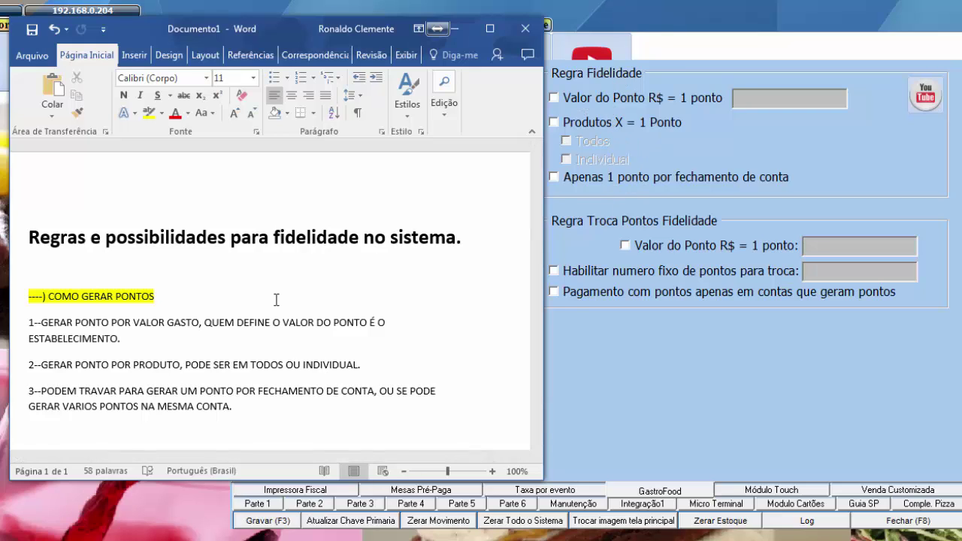
pyautogui.tripleClick(103, 338)
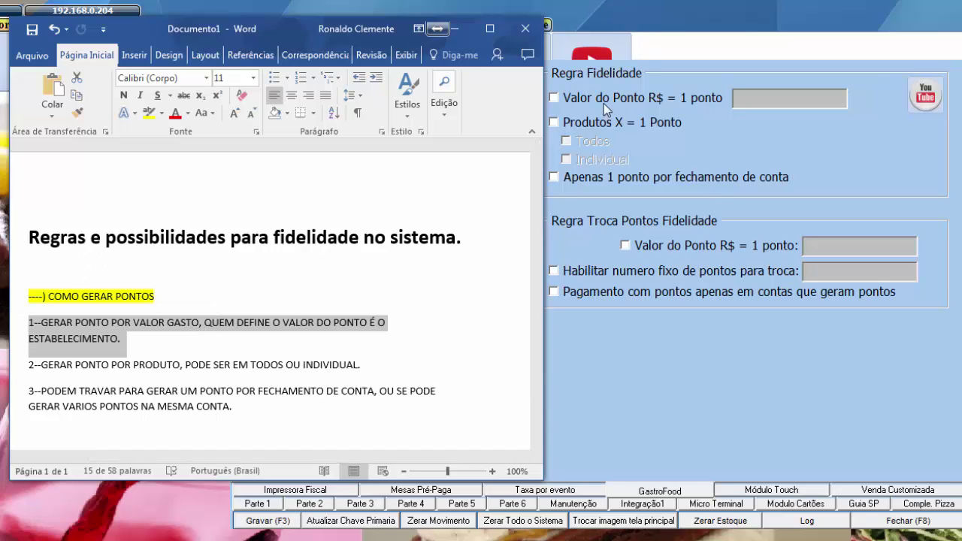
# - Try earning one point per R$ 2,00 spent, then switch earning to Produtos X = 1 Ponto instead
pyautogui.click(553, 98)
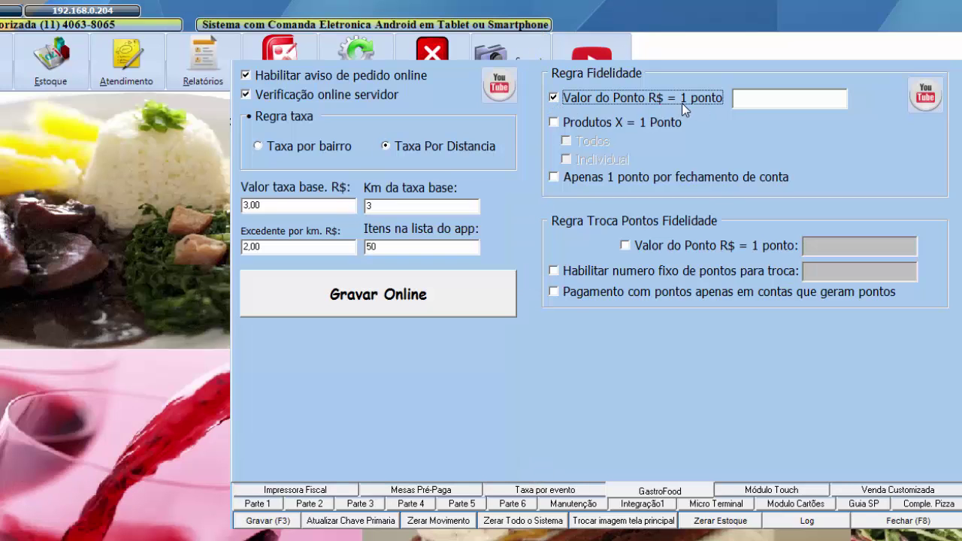
pyautogui.click(767, 105)
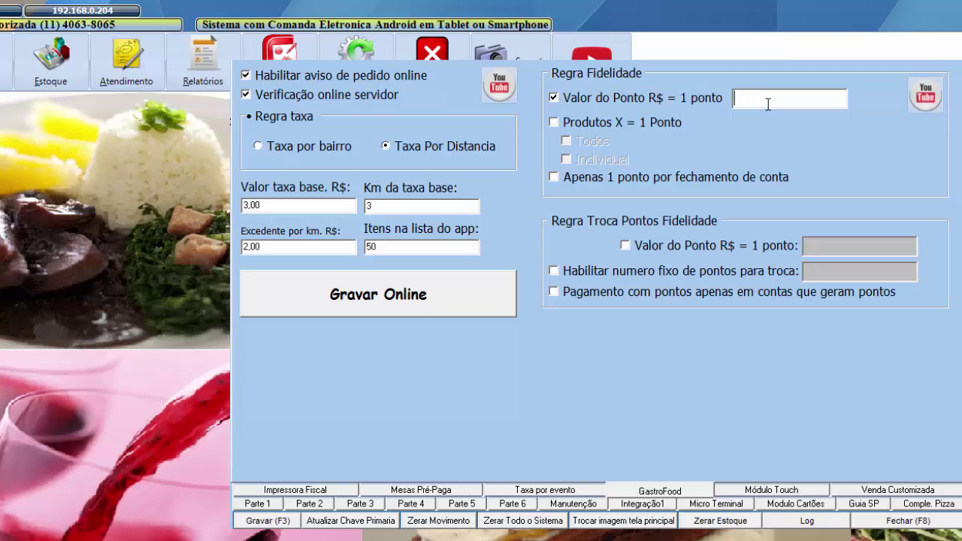
pyautogui.write('2,00')
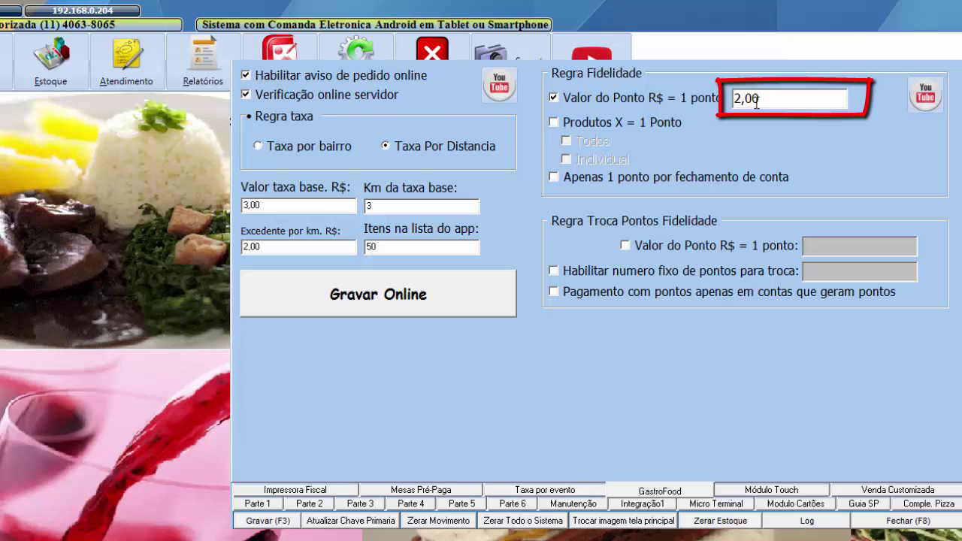
pyautogui.moveTo(762, 98); pyautogui.dragTo(733, 97)
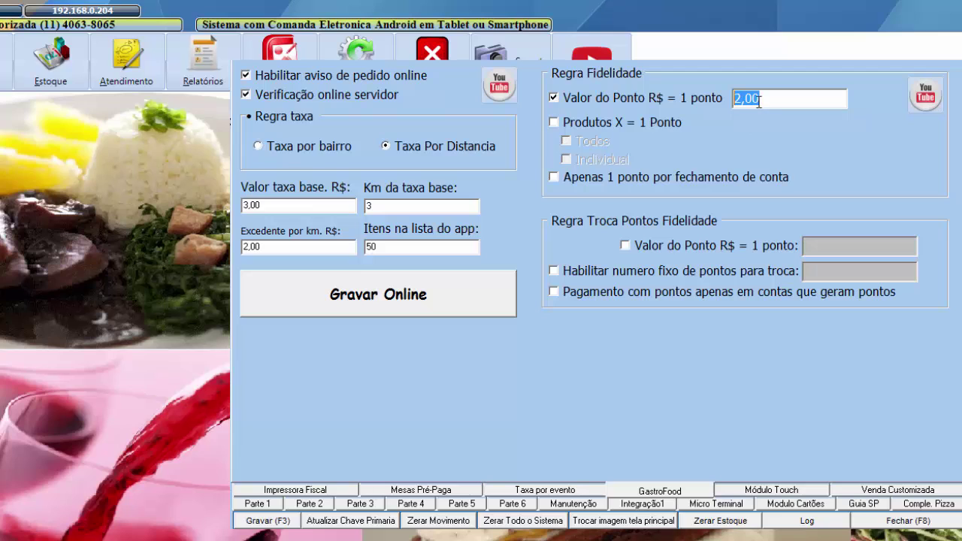
pyautogui.click(550, 124)
pyautogui.hotkey('alt', 'Tab')
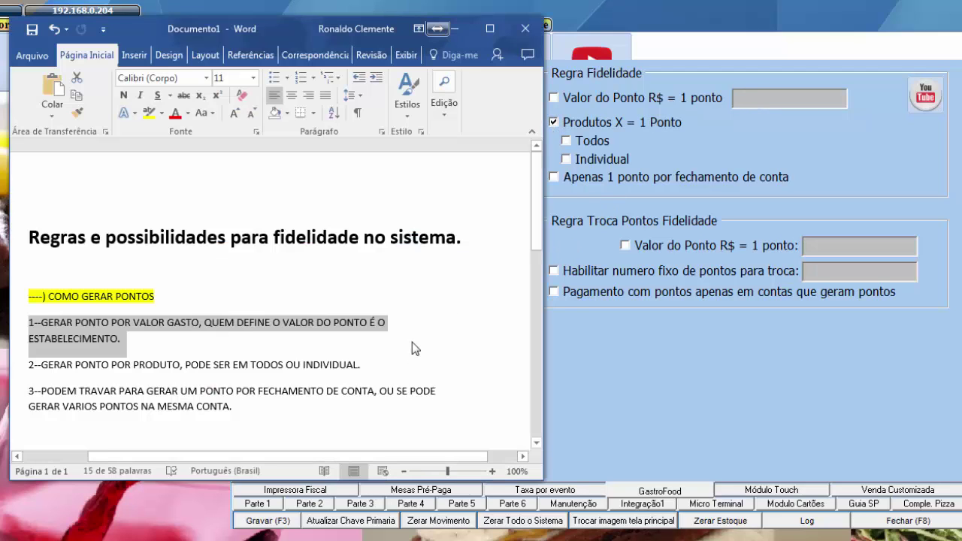
# - Set per-product points to Individual and tick Apenas 1 ponto por fechamento de conta
pyautogui.click(361, 366)
pyautogui.moveTo(361, 366); pyautogui.dragTo(28, 369)
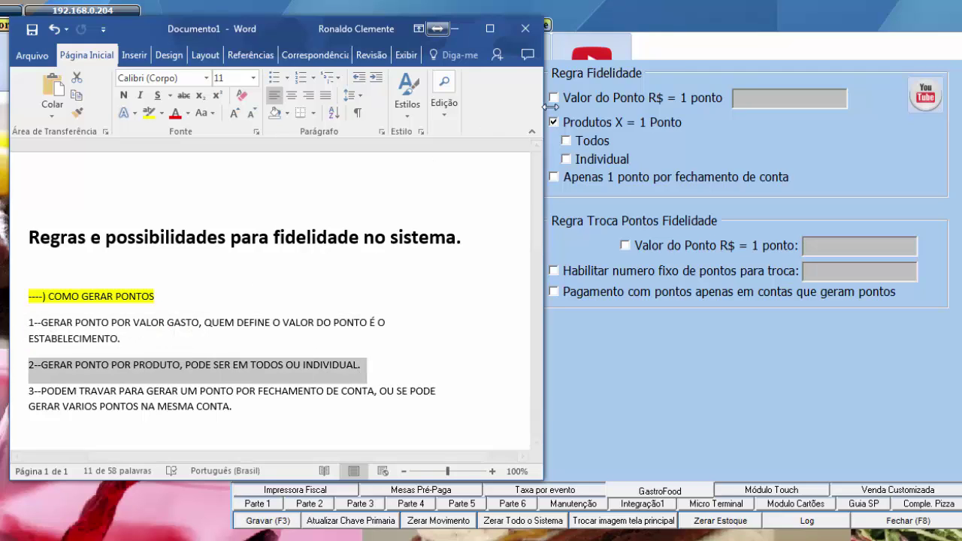
pyautogui.click(567, 142)
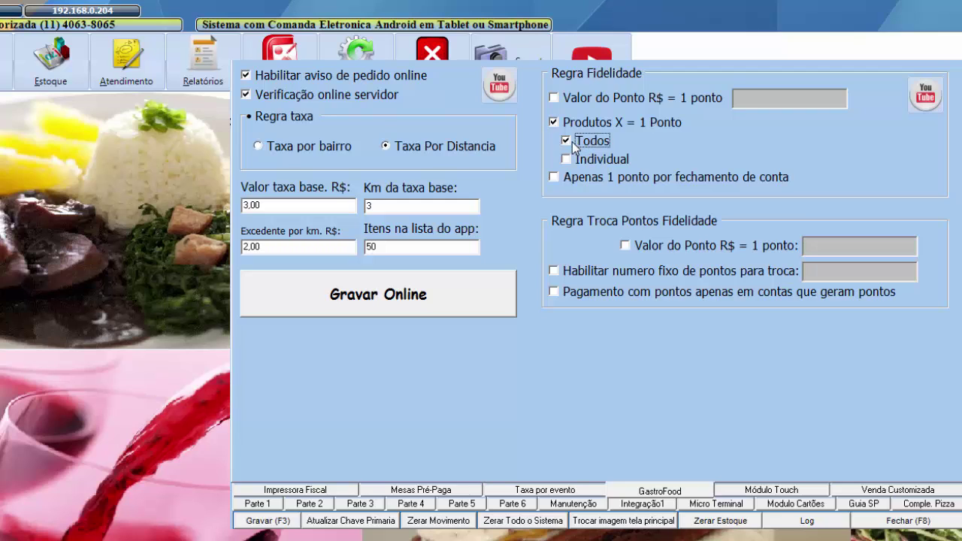
pyautogui.click(566, 159)
pyautogui.hotkey('alt', 'Tab')
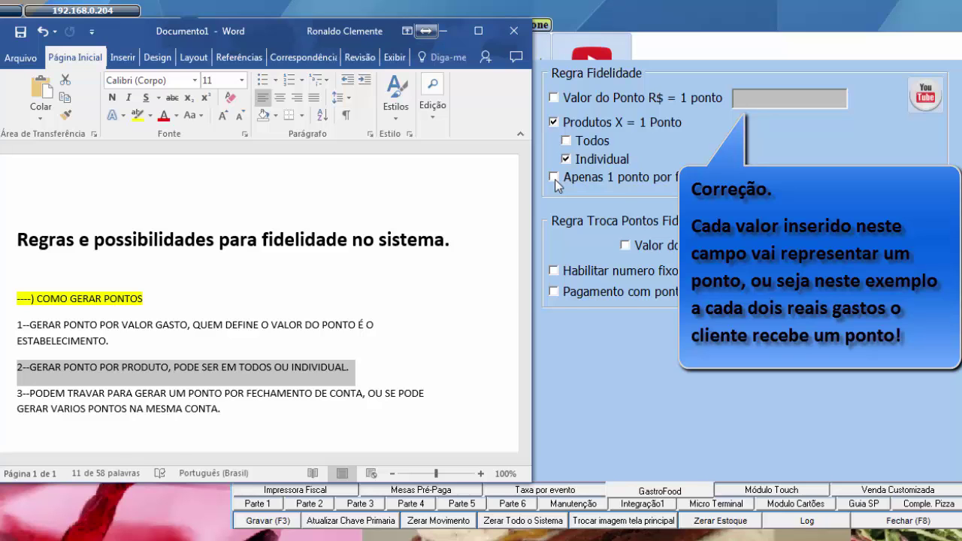
pyautogui.click(553, 177)
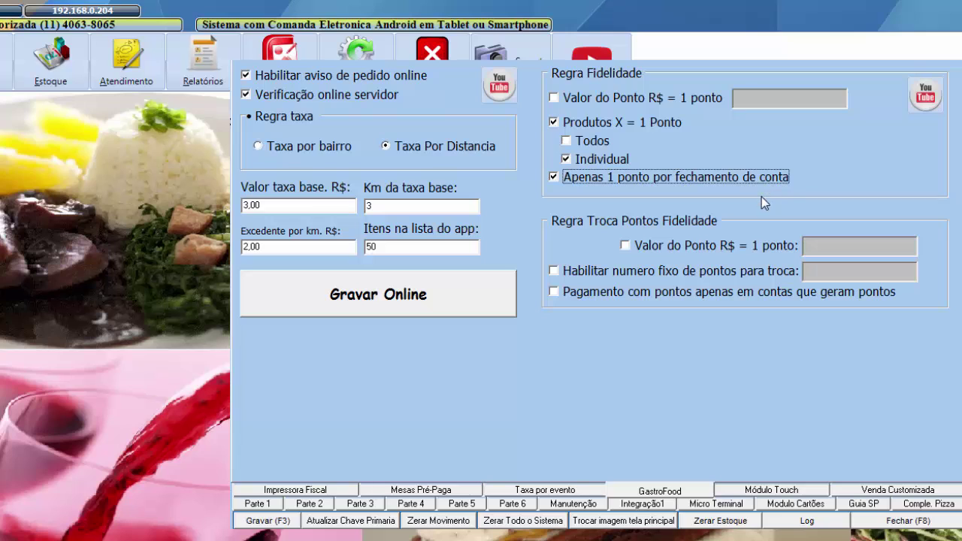
# - Following rule 3 in the notes, untick Apenas 1 ponto por fechamento de conta
pyautogui.hotkey('alt', 'Tab')
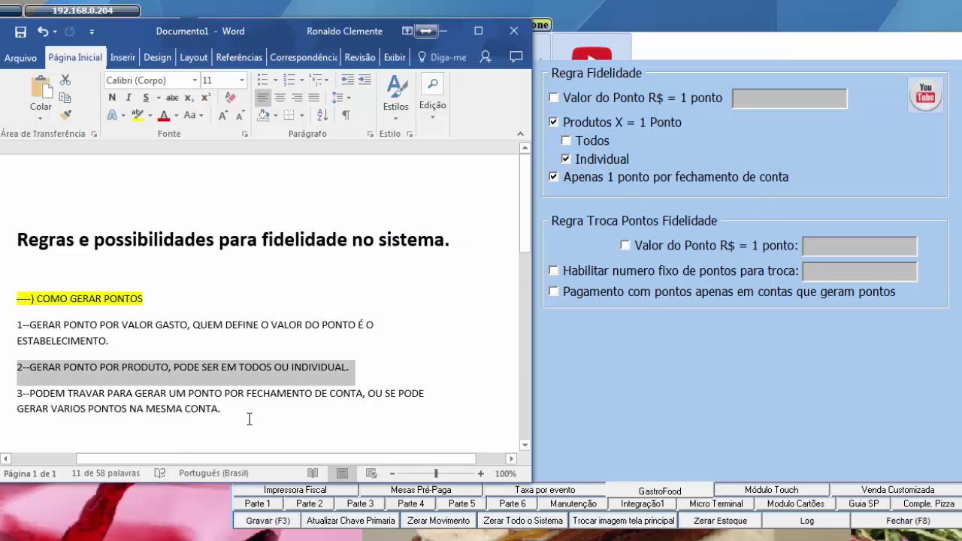
pyautogui.moveTo(229, 408); pyautogui.dragTo(17, 393)
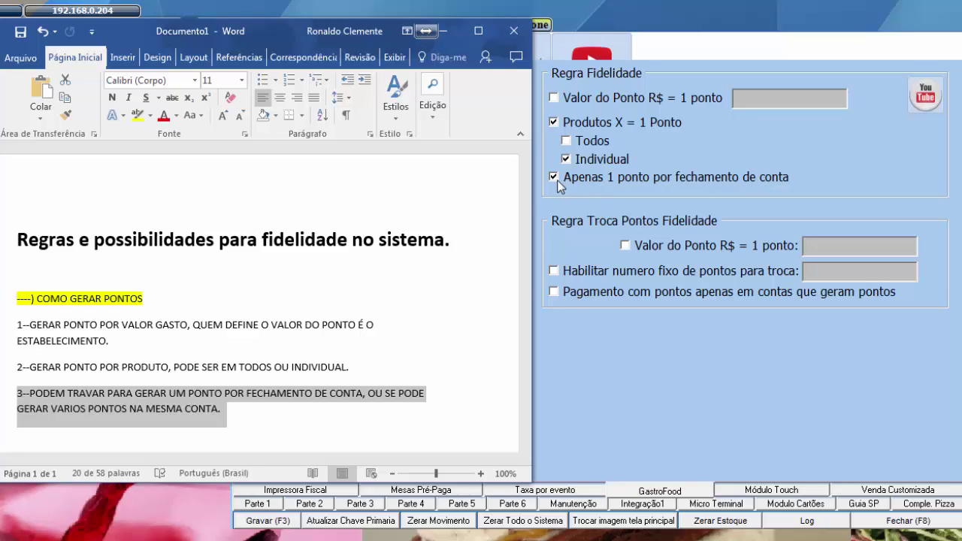
pyautogui.click(556, 179)
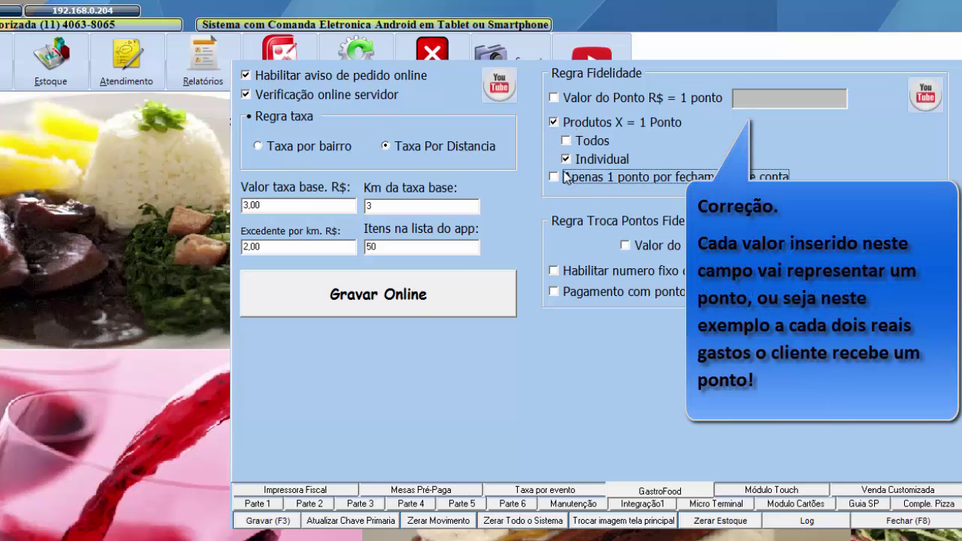
# - Change the spend per point from 2,00 to R$ 10,00 and tick Apenas 1 ponto por fechamento de conta
pyautogui.click(574, 96)
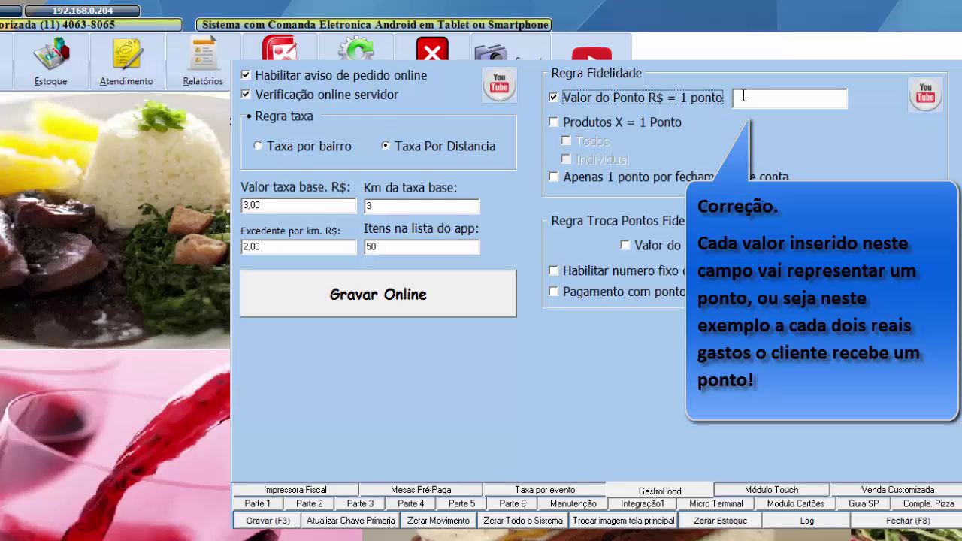
pyautogui.write('2,00')
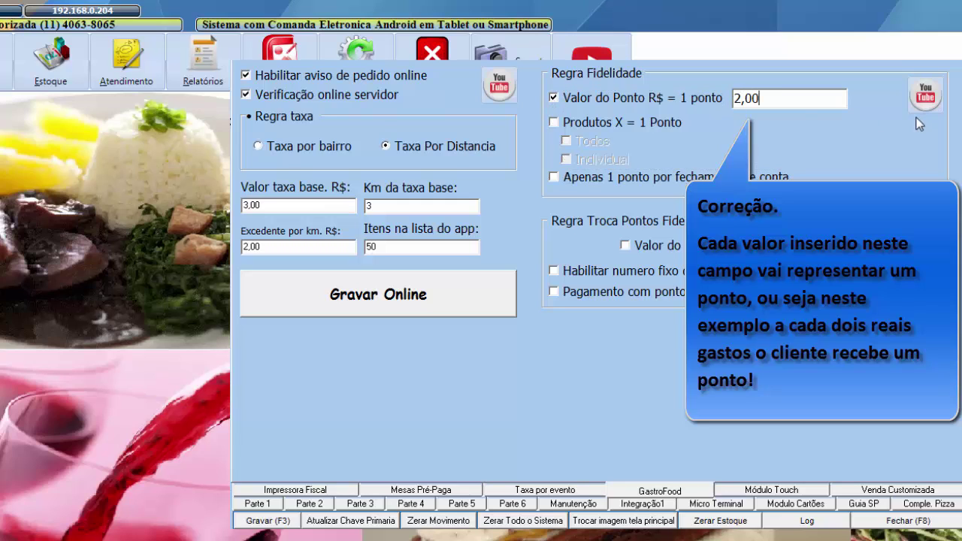
pyautogui.click(553, 178)
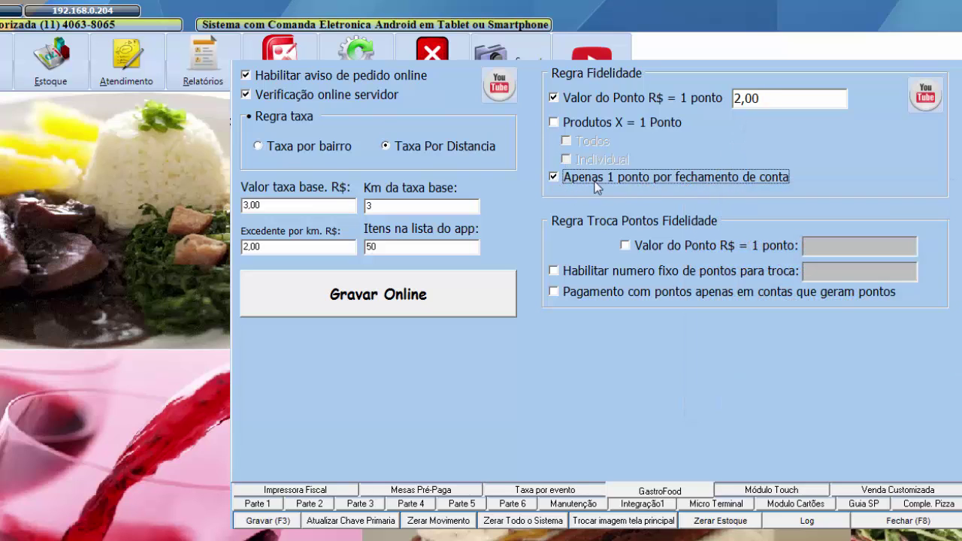
pyautogui.press('Tab')
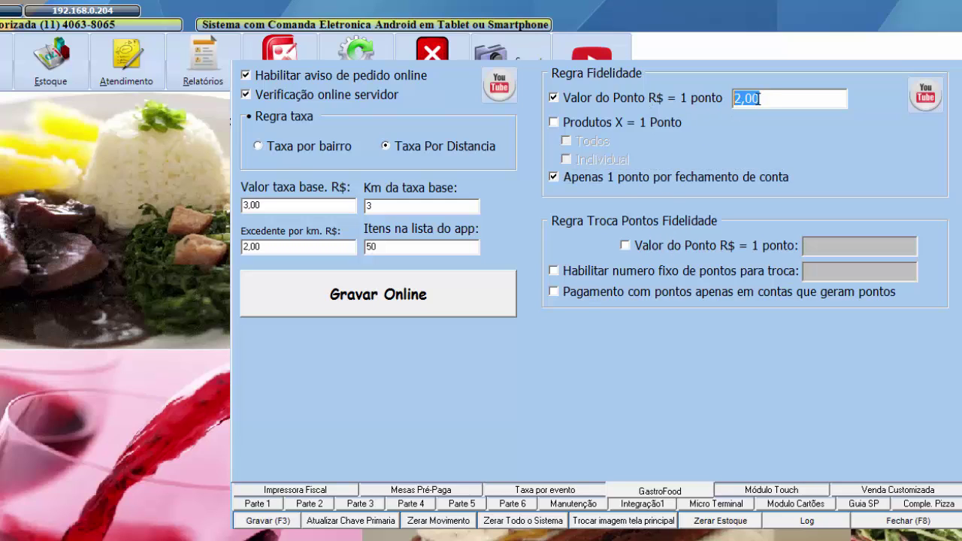
pyautogui.moveTo(759, 99); pyautogui.dragTo(725, 99)
pyautogui.write('10,00')
pyautogui.moveTo(782, 98); pyautogui.dragTo(732, 98)
pyautogui.click(768, 98)
pyautogui.moveTo(779, 95); pyautogui.dragTo(634, 93)
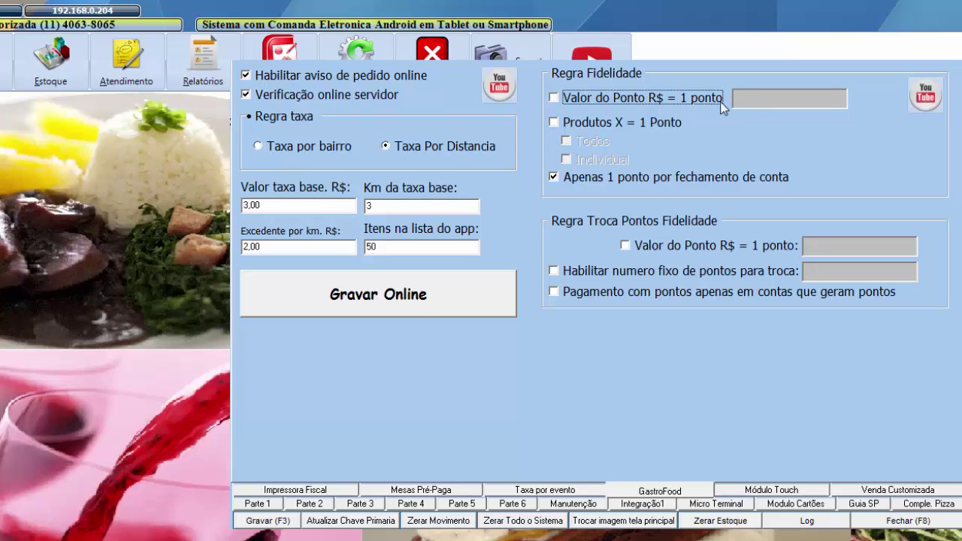
# - Re-enable earning per R$ 10,00 and give redeemed points a value of 1,00
pyautogui.click(620, 99)
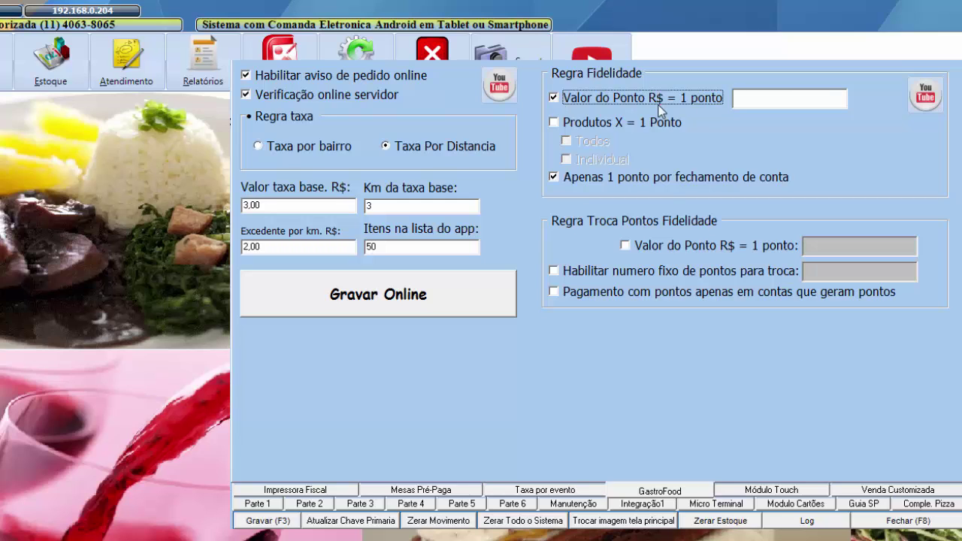
pyautogui.click(768, 98)
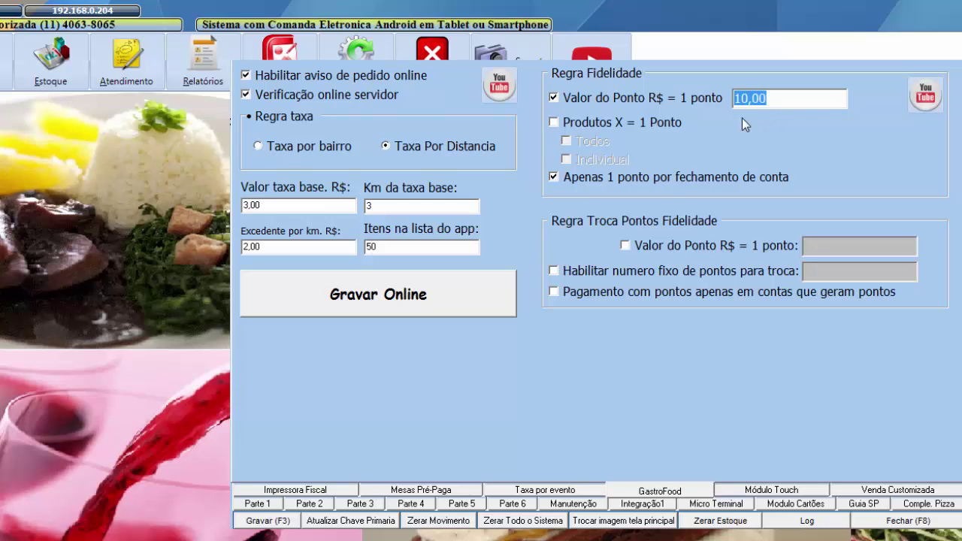
pyautogui.click(627, 245)
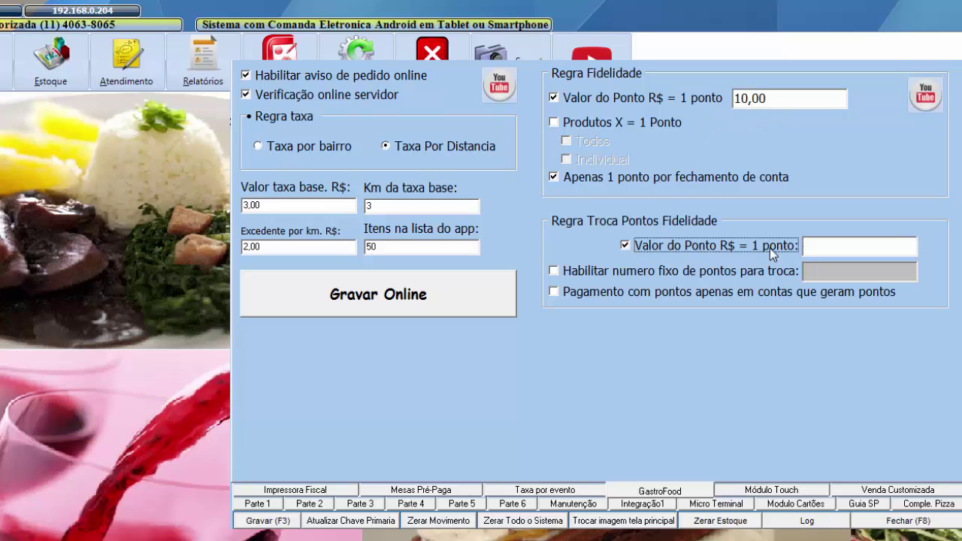
pyautogui.click(808, 246)
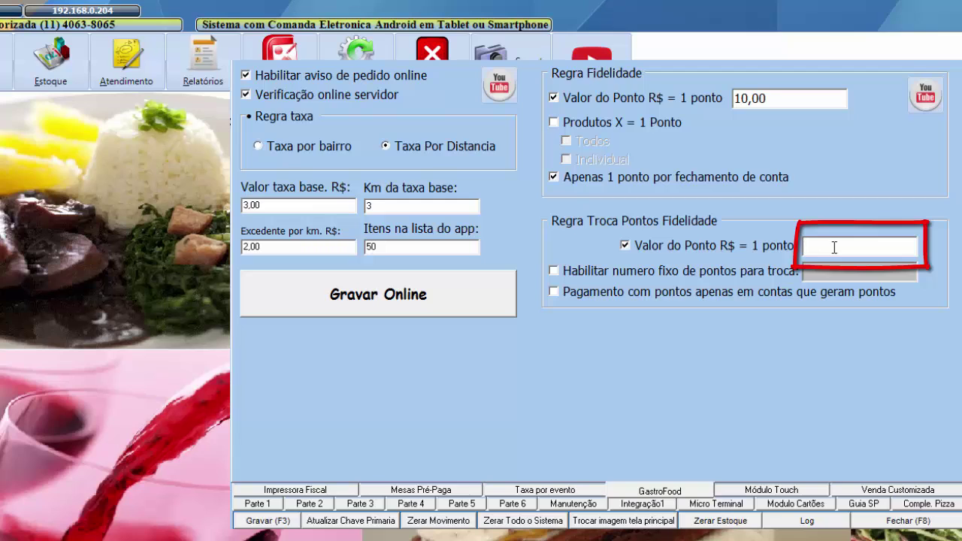
pyautogui.write('1,00')
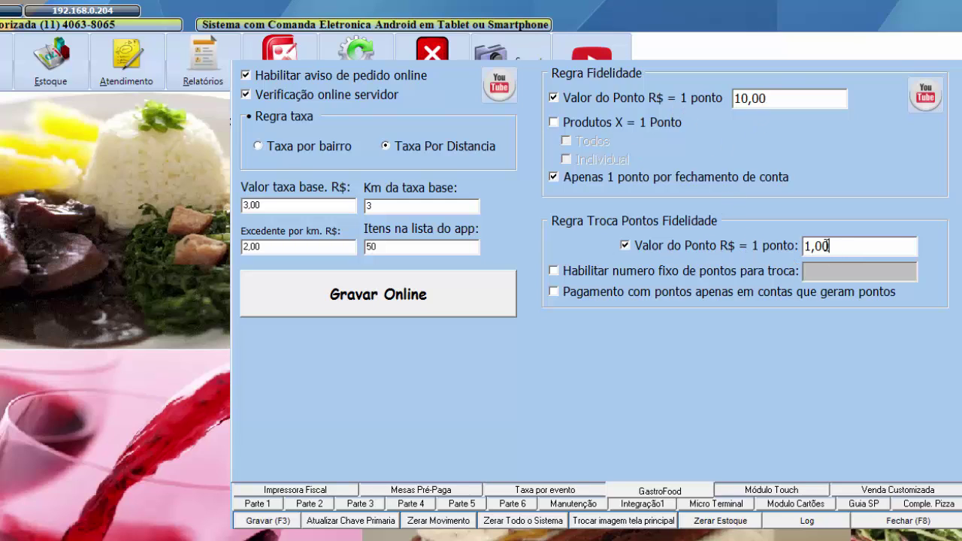
# - Check the 1,00 redemption value and save the loyalty settings
pyautogui.doubleClick(831, 248)
pyautogui.click(843, 246)
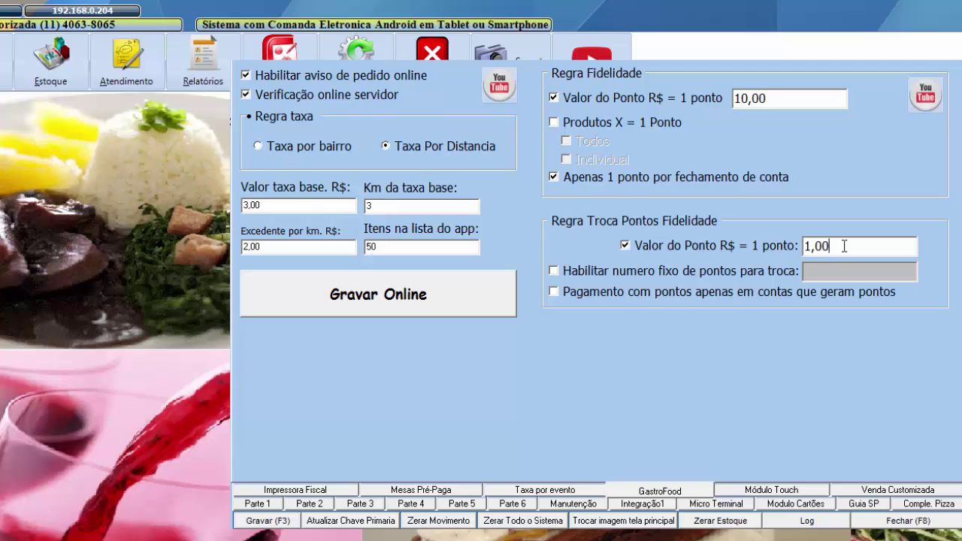
pyautogui.doubleClick(824, 248)
pyautogui.click(849, 249)
pyautogui.doubleClick(848, 248)
pyautogui.click(280, 522)
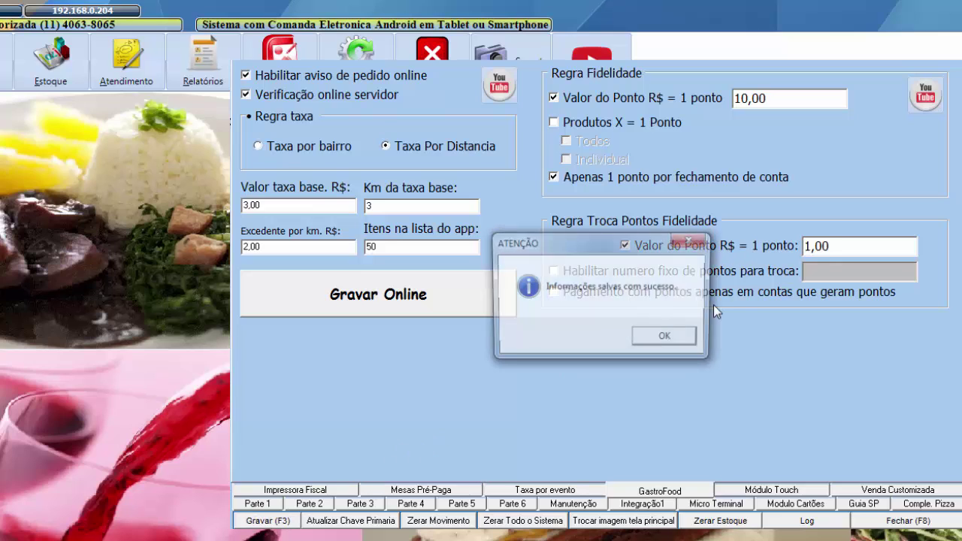
pyautogui.click(686, 339)
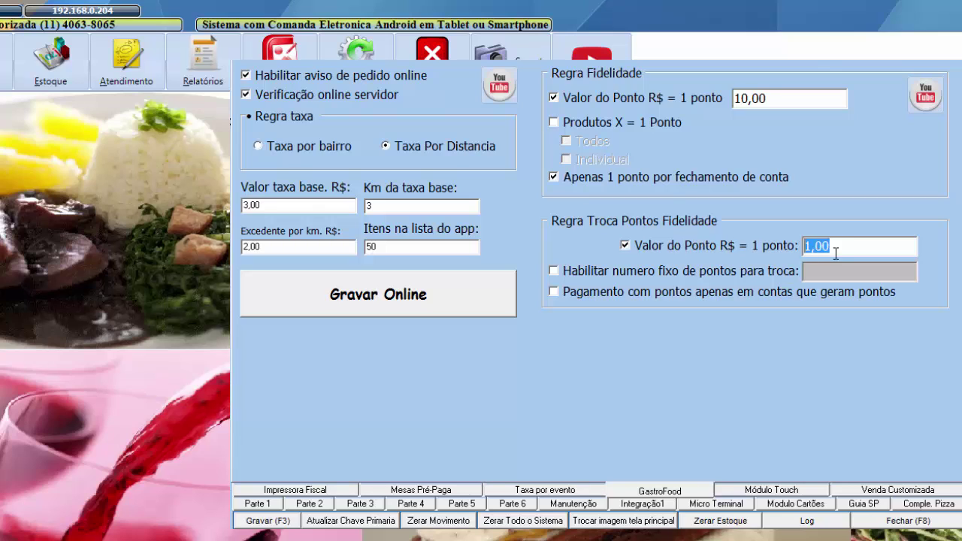
# - Enable a fixed number of points for exchange and enter 10
pyautogui.moveTo(835, 248); pyautogui.dragTo(777, 247)
pyautogui.moveTo(849, 248); pyautogui.dragTo(751, 246)
pyautogui.moveTo(834, 249); pyautogui.dragTo(767, 242)
pyautogui.click(553, 270)
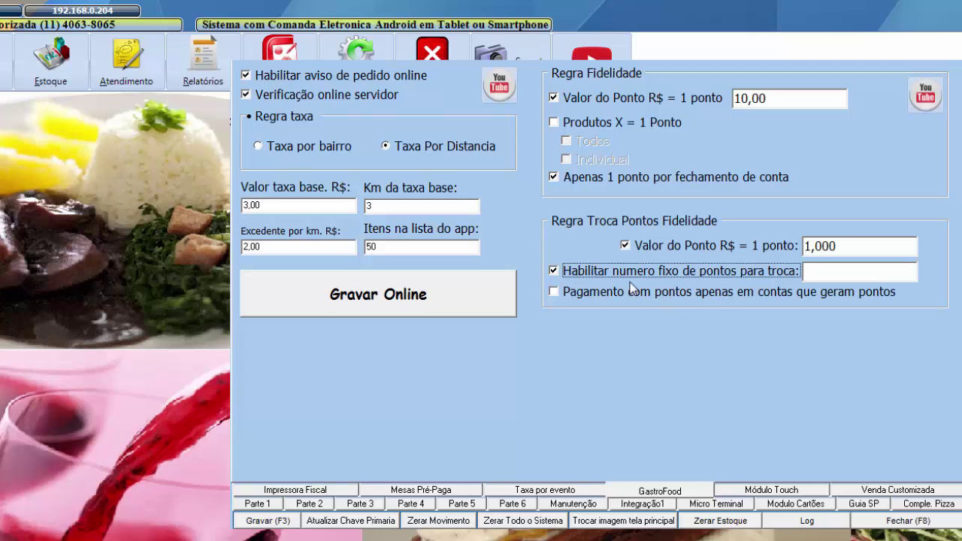
pyautogui.click(819, 271)
pyautogui.write('10')
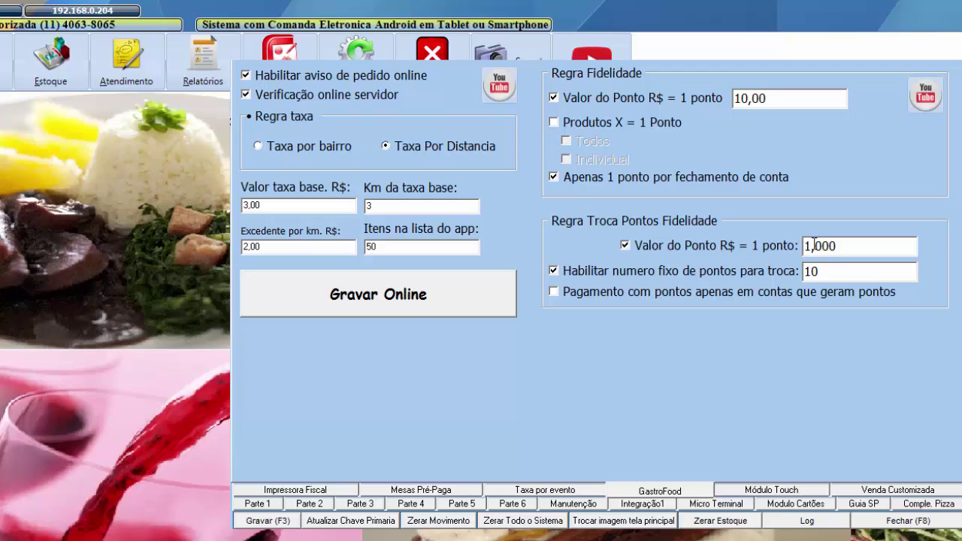
pyautogui.moveTo(820, 271); pyautogui.dragTo(802, 271)
pyautogui.click(830, 272)
pyautogui.moveTo(829, 272); pyautogui.dragTo(793, 271)
pyautogui.click(825, 272)
pyautogui.moveTo(837, 272); pyautogui.dragTo(799, 271)
# - Change the fixed exchange points from 10 to 12, then to 5
pyautogui.moveTo(836, 246); pyautogui.dragTo(800, 268)
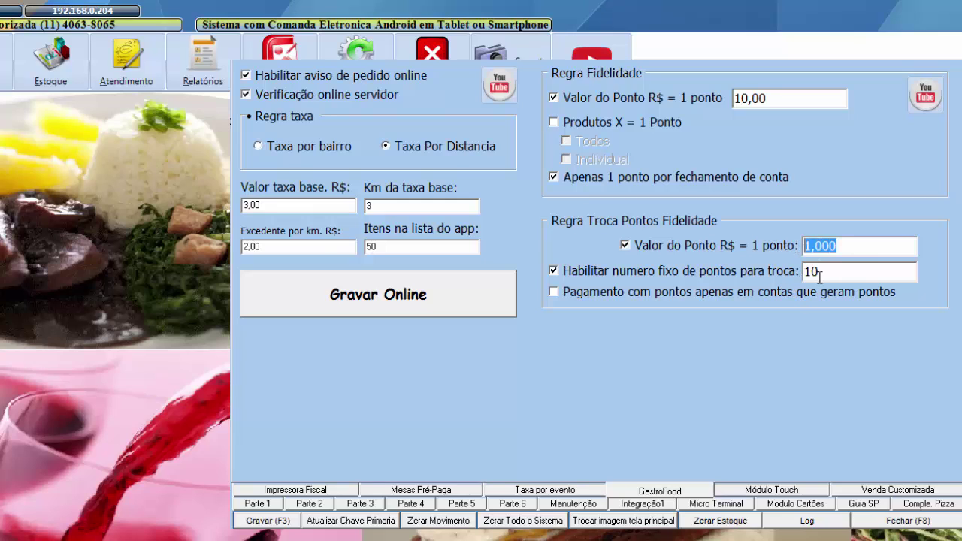
pyautogui.click(820, 272)
pyautogui.moveTo(855, 247); pyautogui.dragTo(712, 252)
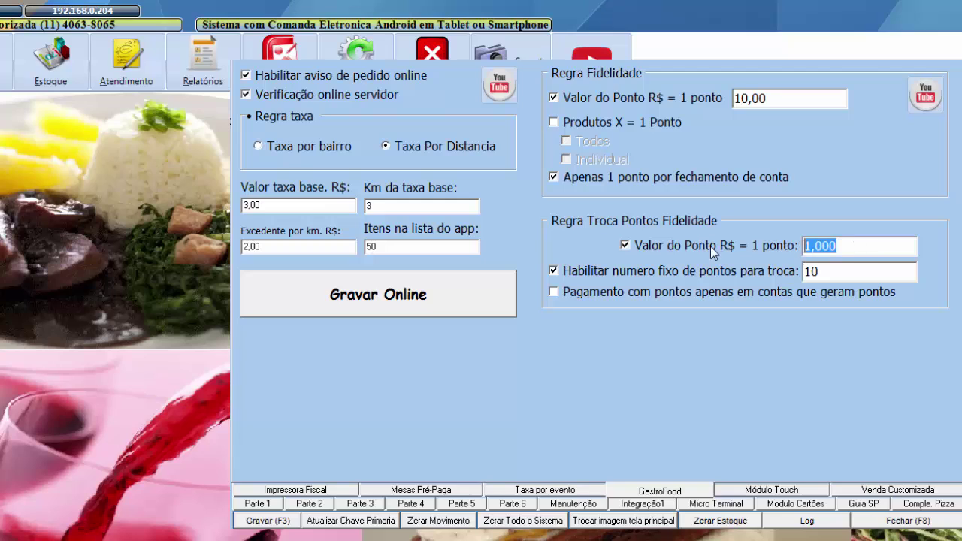
pyautogui.click(824, 272)
pyautogui.moveTo(829, 272); pyautogui.dragTo(799, 269)
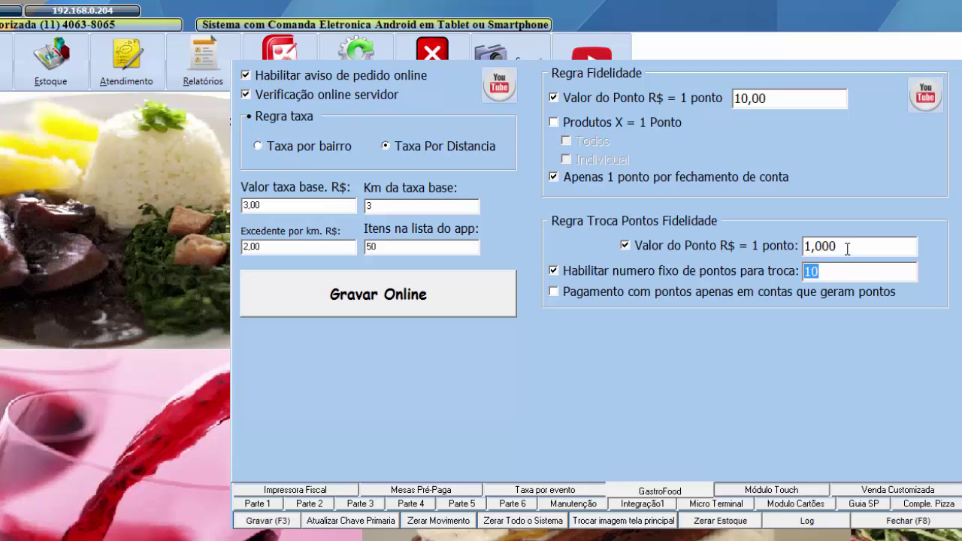
pyautogui.moveTo(847, 250); pyautogui.dragTo(806, 248)
pyautogui.click(832, 270)
pyautogui.press('BackSpace')
pyautogui.write('2')
pyautogui.moveTo(823, 271); pyautogui.dragTo(771, 271)
pyautogui.write('5')
# - Leave Pagamento com pontos unticked so point payments stay unrestricted
pyautogui.click(554, 293)
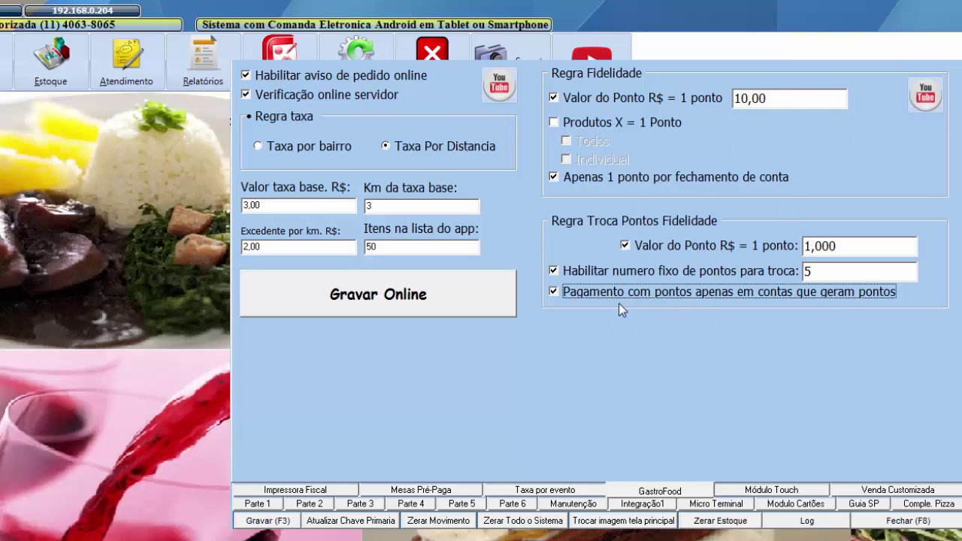
pyautogui.moveTo(819, 272); pyautogui.dragTo(783, 273)
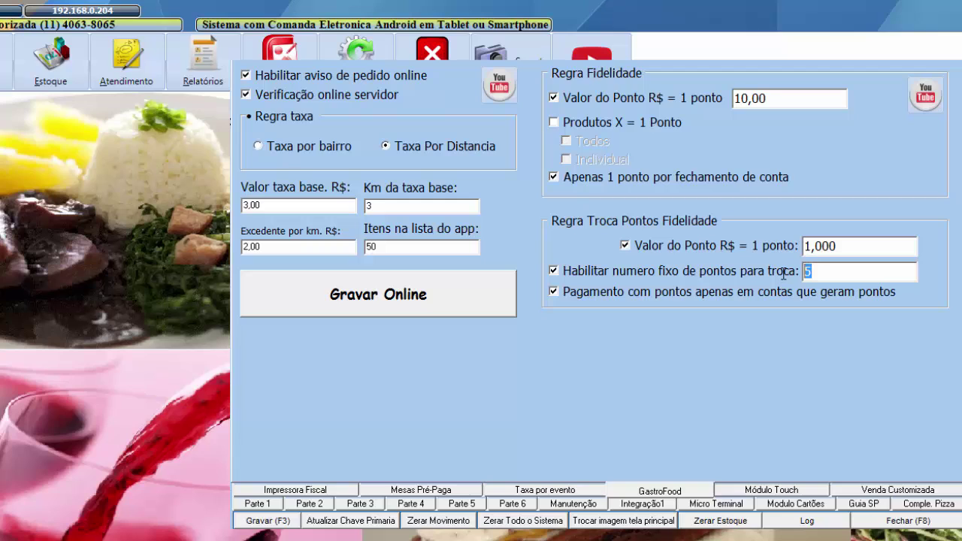
pyautogui.moveTo(845, 248); pyautogui.dragTo(779, 244)
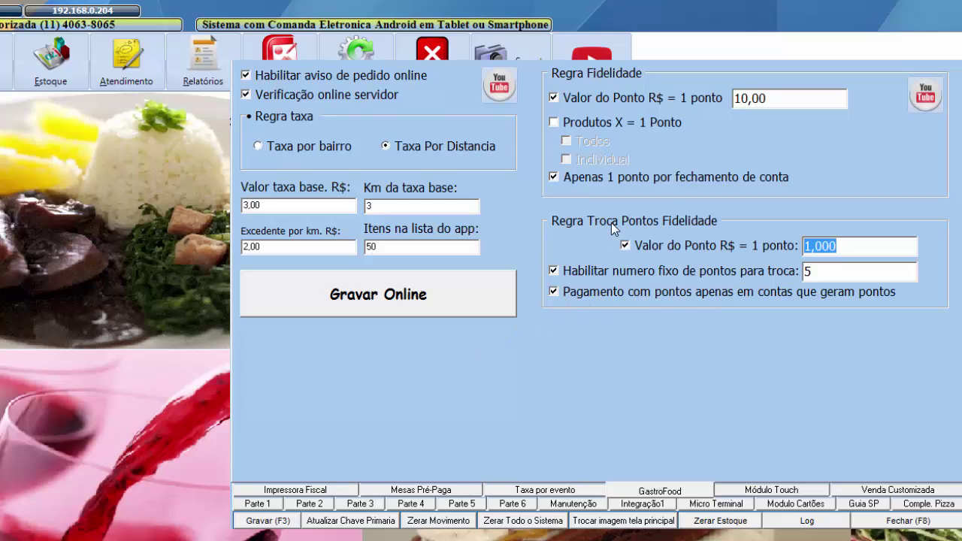
pyautogui.click(552, 293)
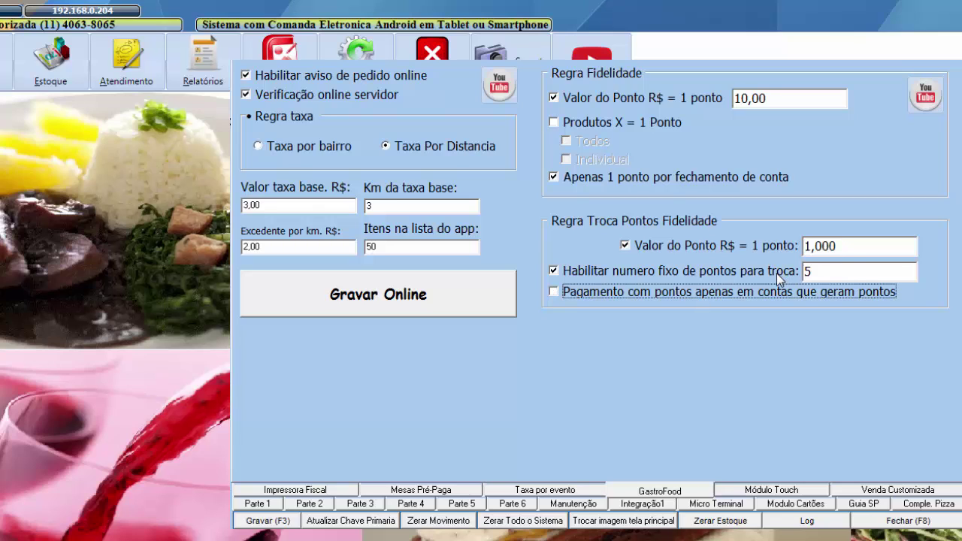
pyautogui.click(817, 272)
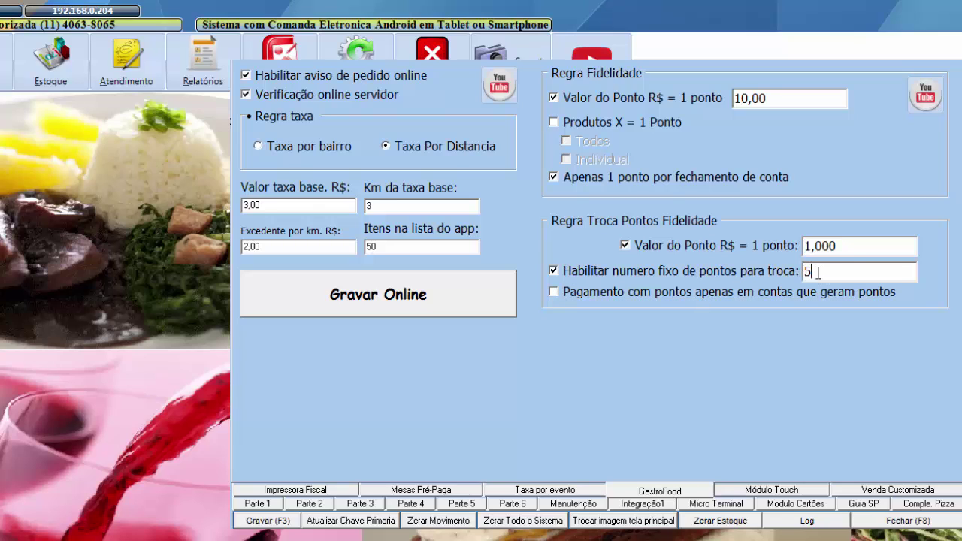
pyautogui.click(845, 245)
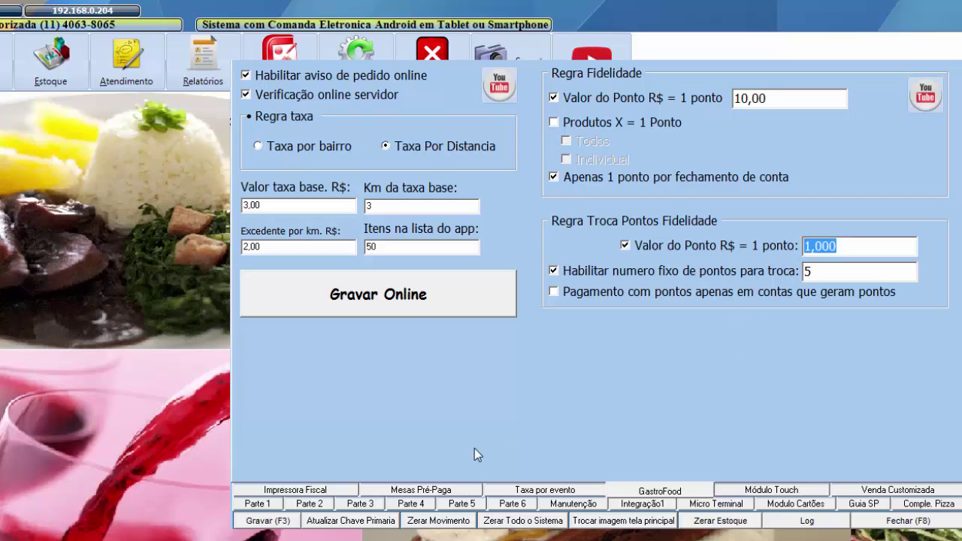
# - Save the settings (10,00 per point, 1,000 exchange value, fixed 5 points) twice, confirming each time
pyautogui.click(267, 520)
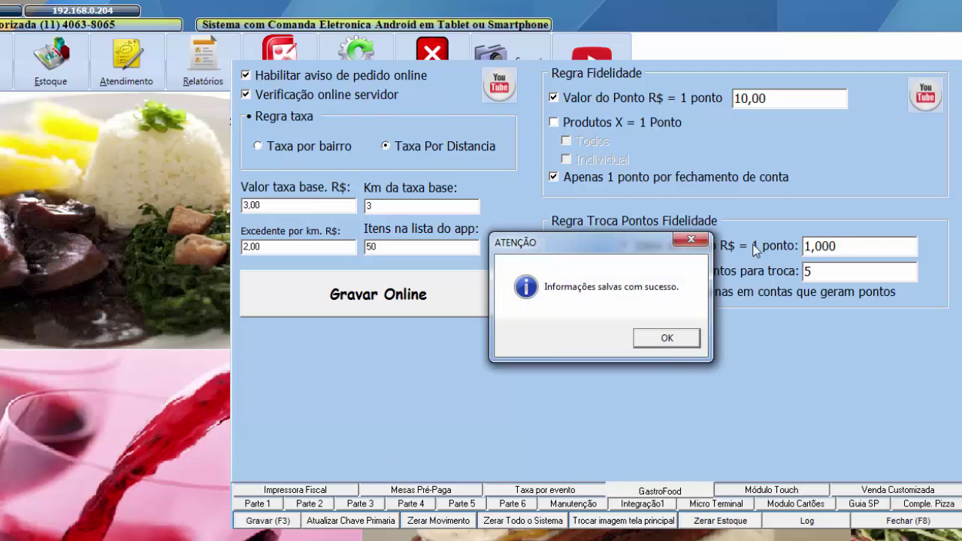
pyautogui.click(666, 337)
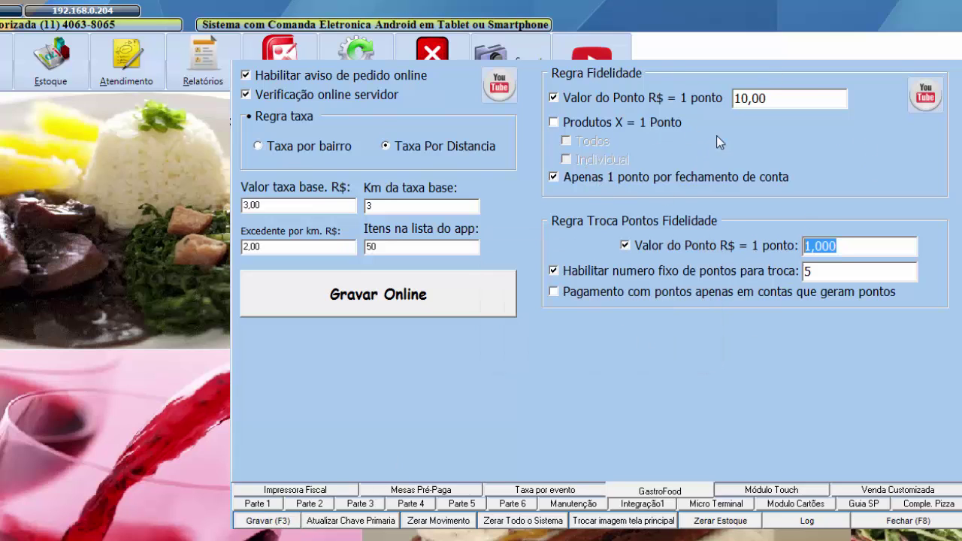
pyautogui.moveTo(771, 98); pyautogui.dragTo(727, 98)
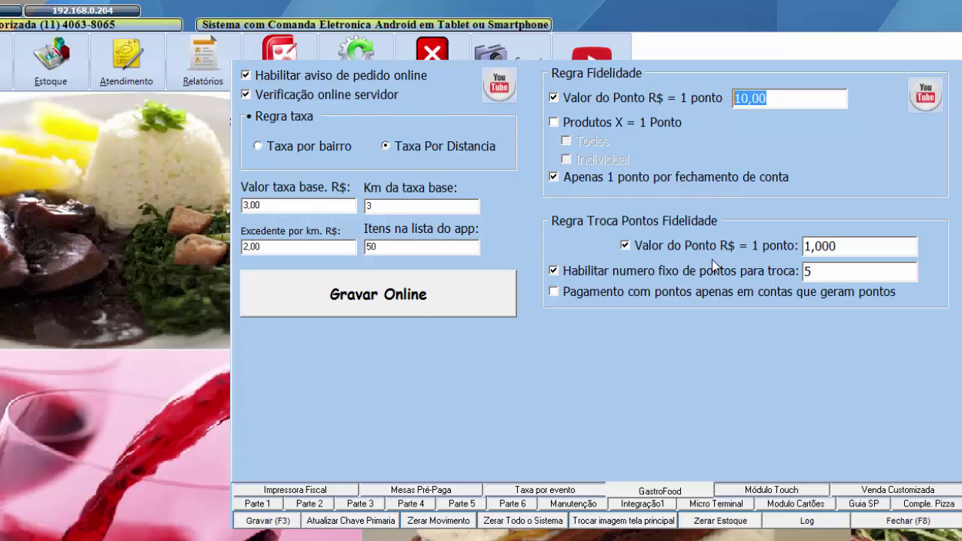
pyautogui.moveTo(840, 247); pyautogui.dragTo(791, 264)
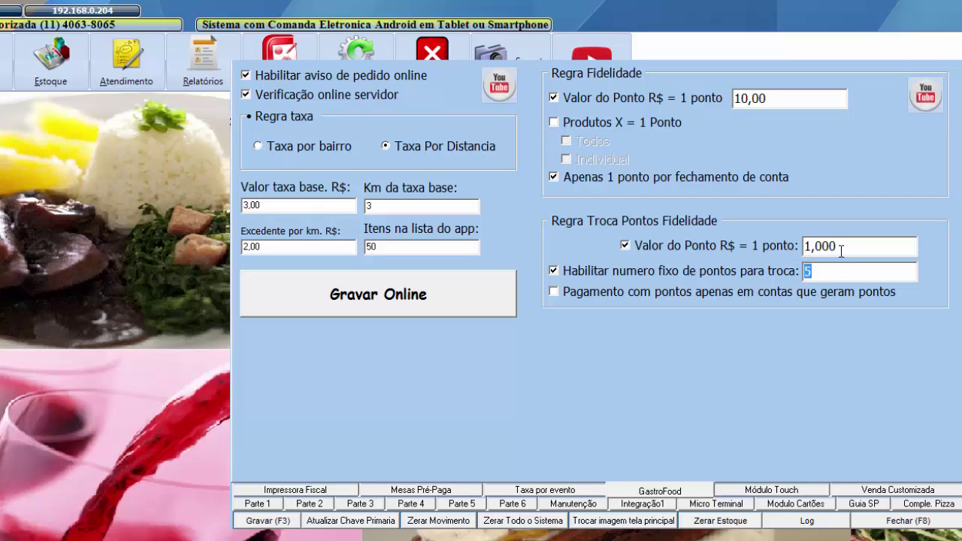
pyautogui.moveTo(840, 247); pyautogui.dragTo(794, 246)
pyautogui.click(281, 521)
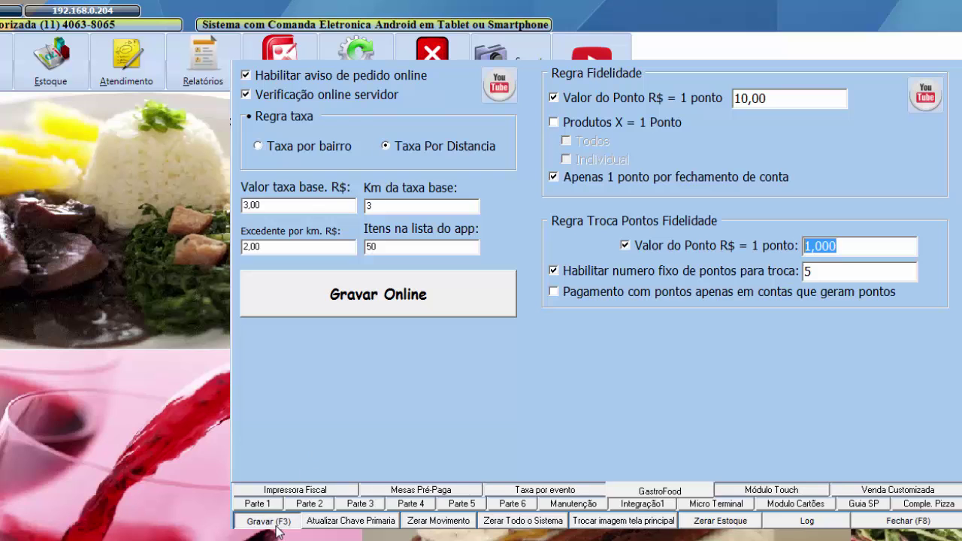
pyautogui.click(655, 340)
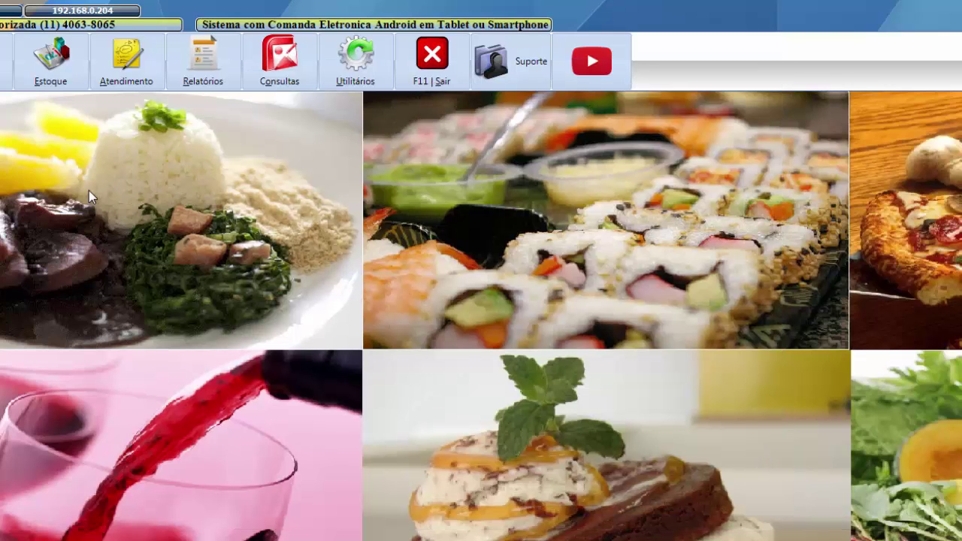
# - Open the table ordering screen for Mesa 001
pyautogui.click(126, 60)
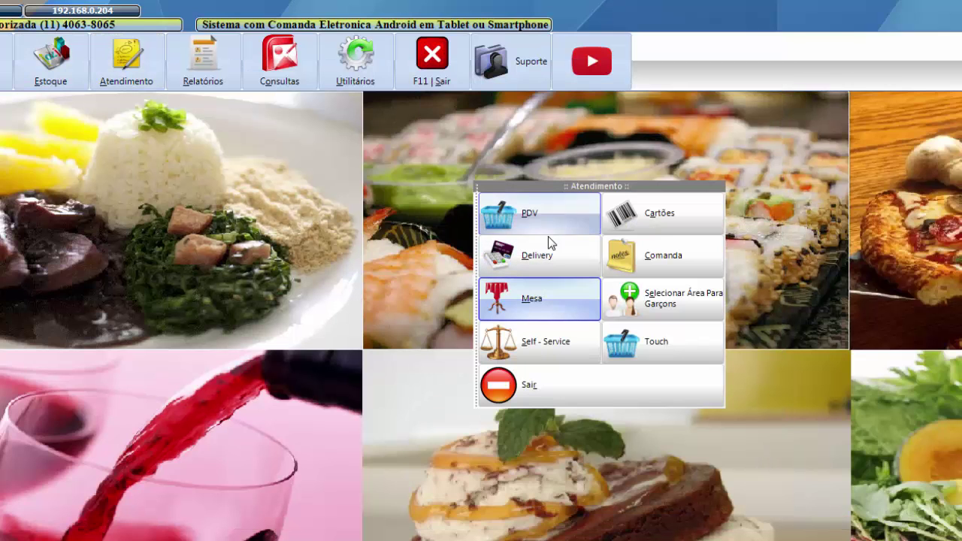
pyautogui.click(539, 296)
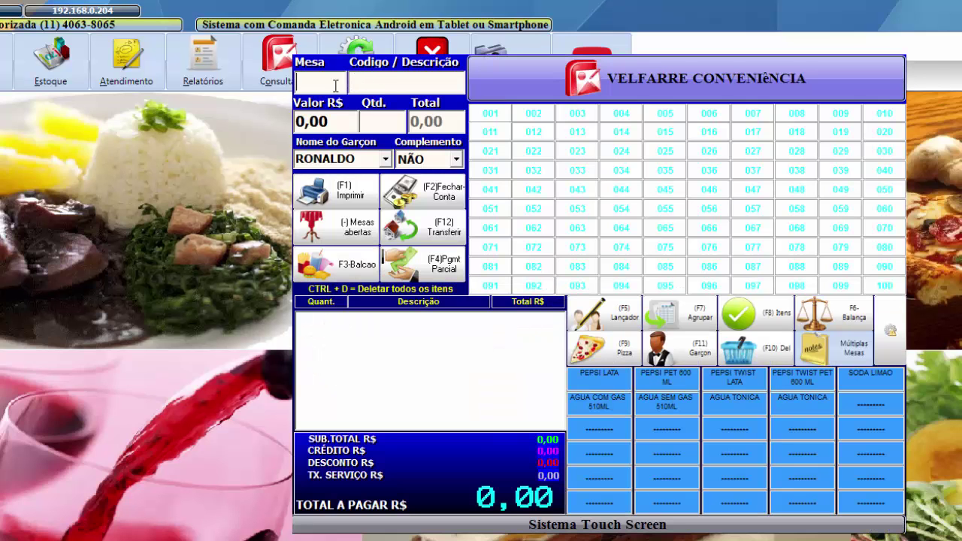
pyautogui.press('Return')
pyautogui.click(329, 89)
pyautogui.write('1')
pyautogui.press('Return')
# - Add 2 Caipirinhas (item 000001) and open the R$ 20,90 bill closing for table 001
pyautogui.write('1')
pyautogui.press('Return')
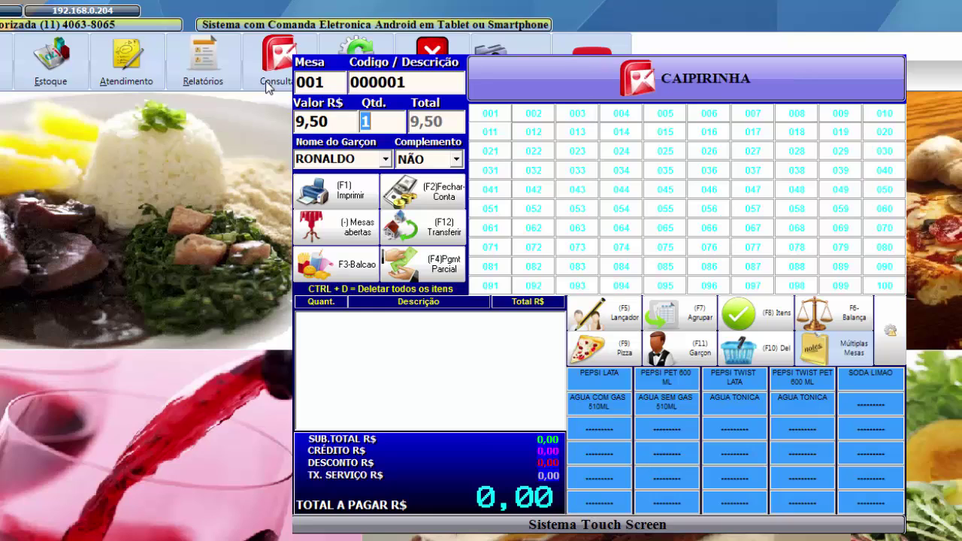
pyautogui.write('2')
pyautogui.press('Return')
pyautogui.press('Return')
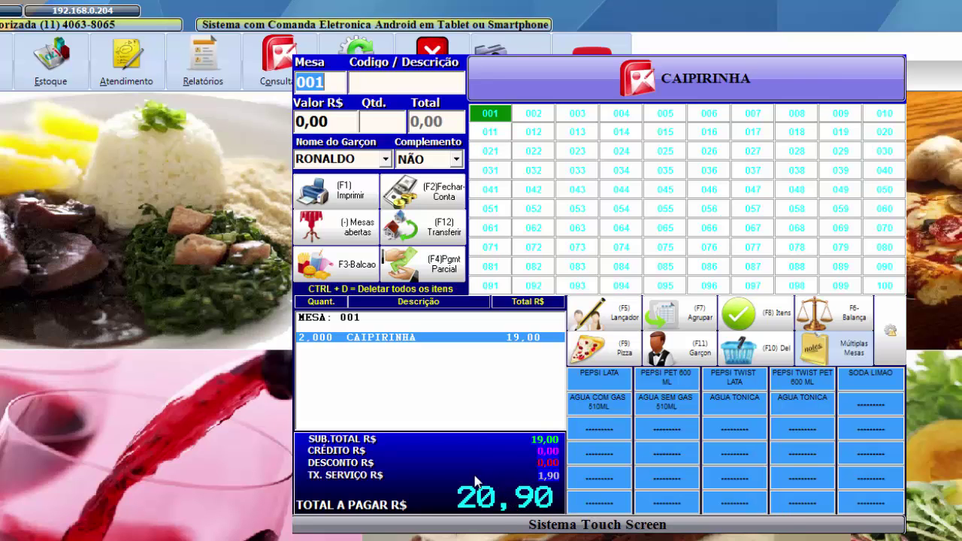
pyautogui.press('F2')
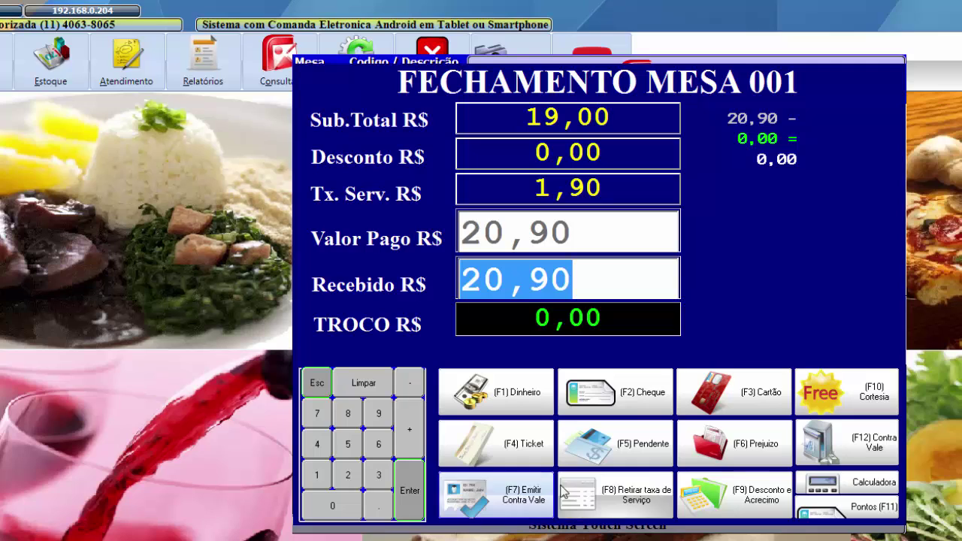
# - Pay table 001's R$ 20,90 bill in cash for a listed client and print the receipt
pyautogui.click(513, 401)
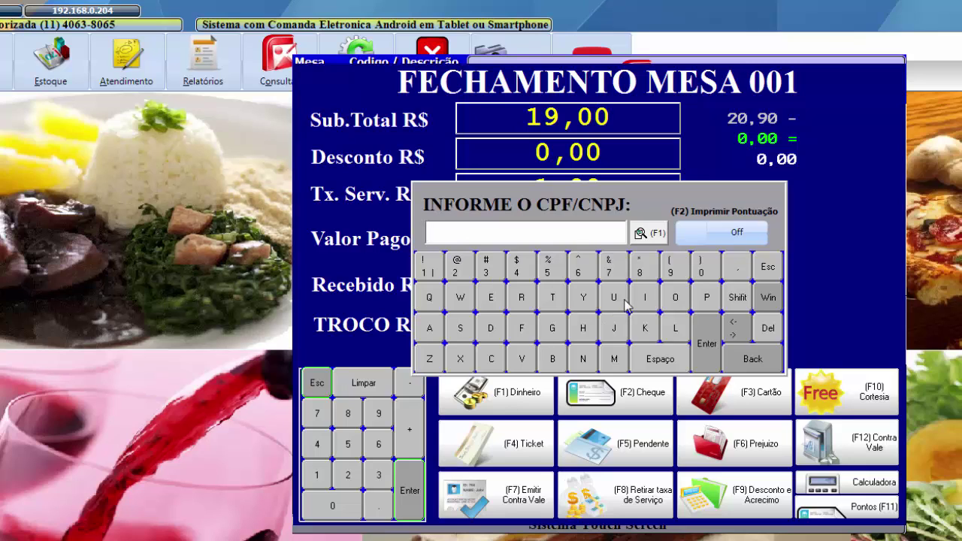
pyautogui.click(657, 234)
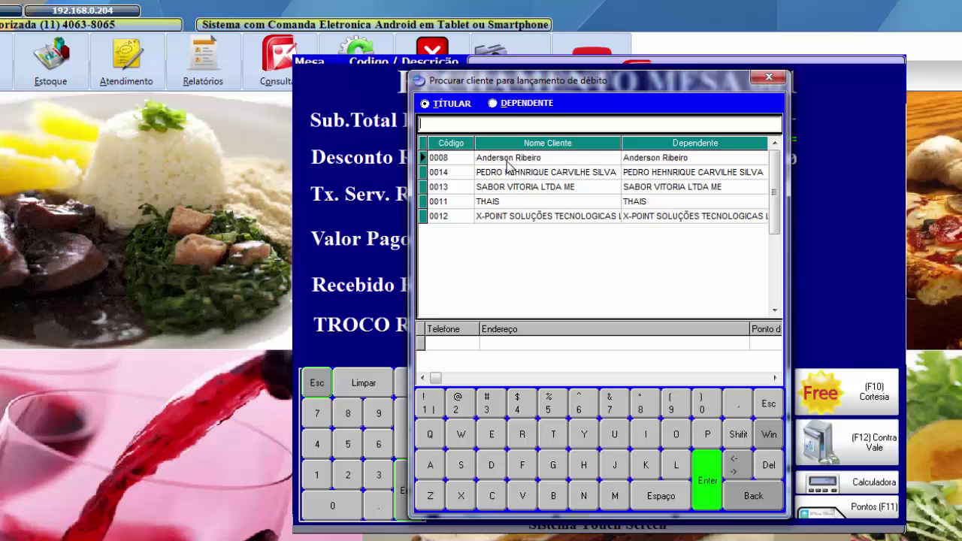
pyautogui.doubleClick(508, 157)
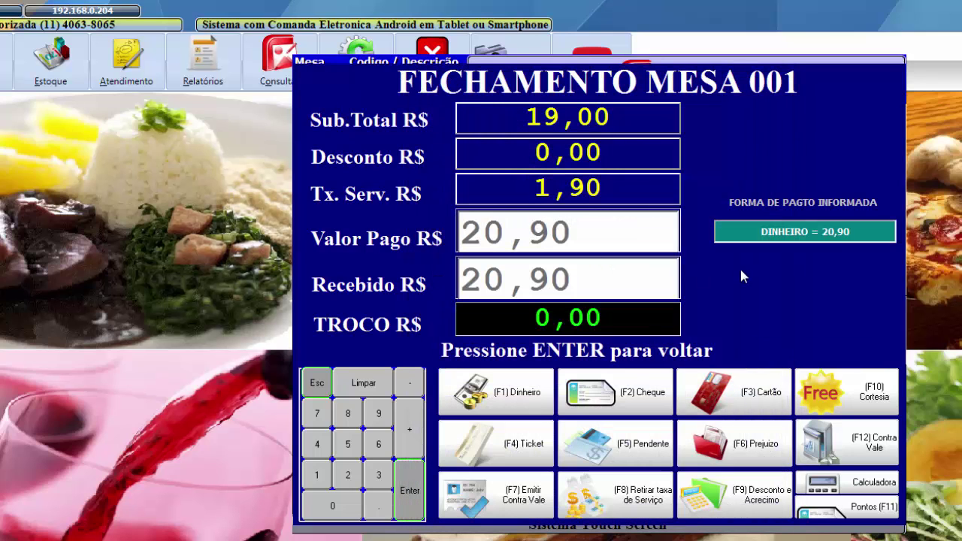
pyautogui.click(589, 353)
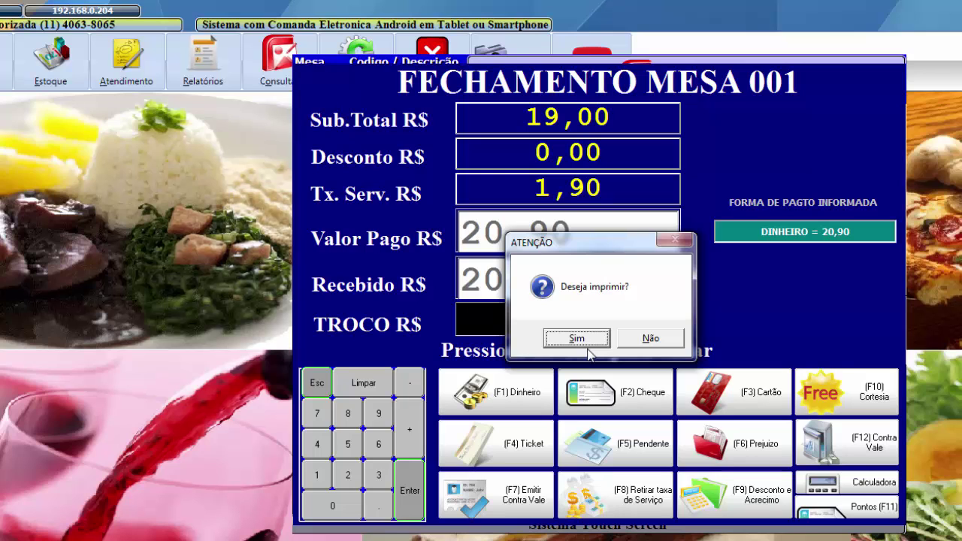
pyautogui.click(589, 346)
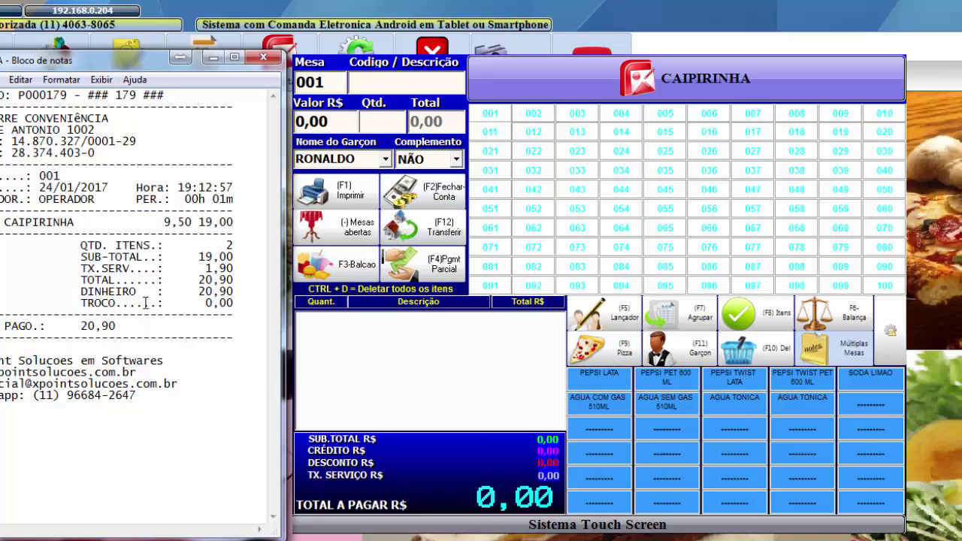
# - Check the 20,90 paid on the receipt, then close the table screen, receipt and service menu
pyautogui.moveTo(136, 324); pyautogui.dragTo(51, 325)
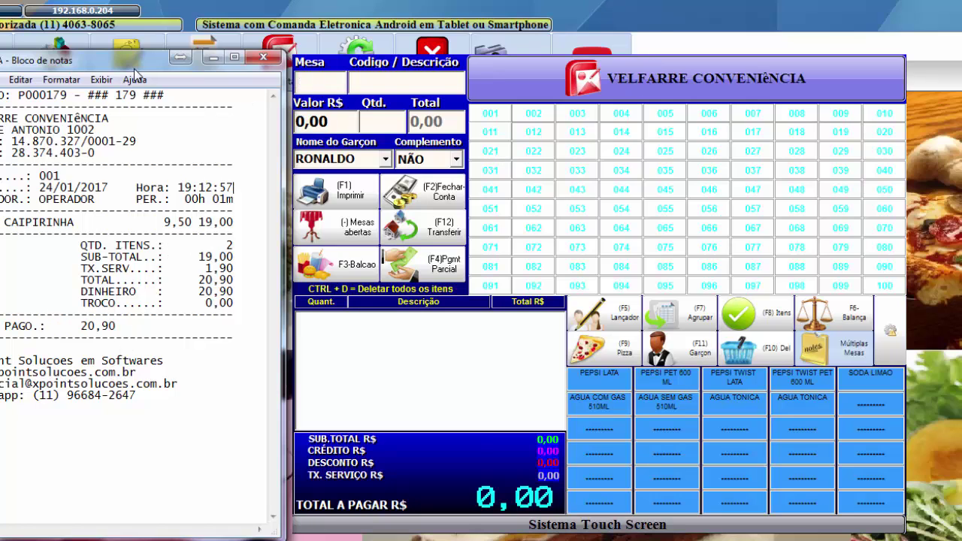
pyautogui.press('Escape')
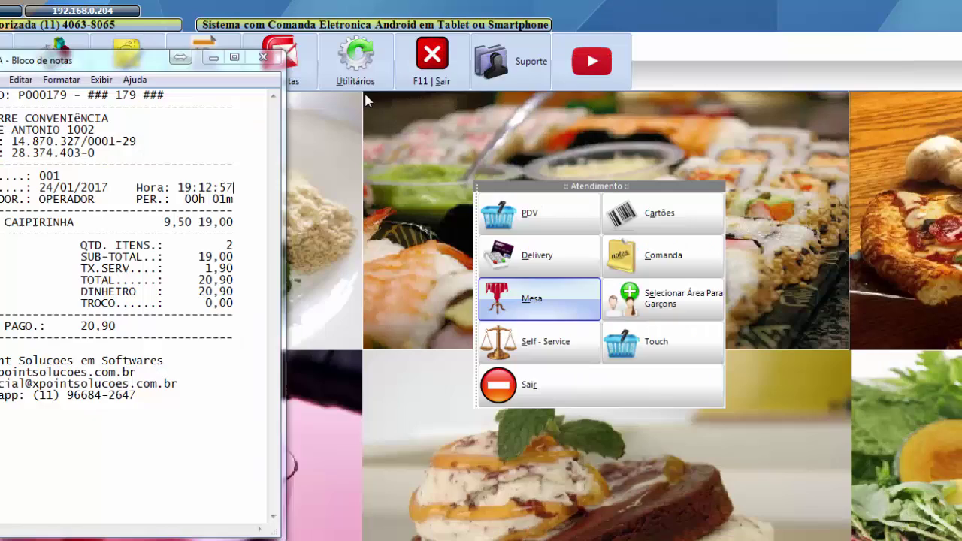
pyautogui.click(214, 58)
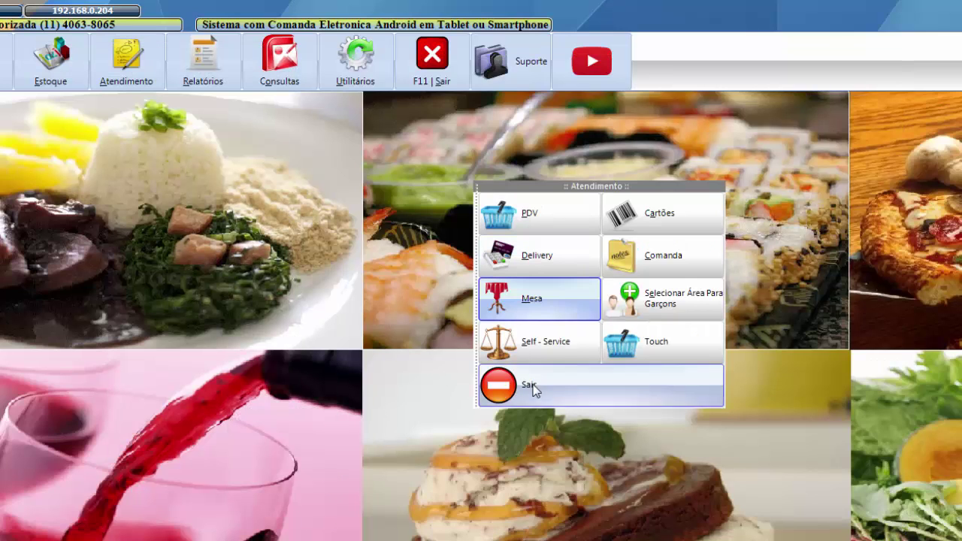
pyautogui.click(540, 385)
# - Open Configurações do Sistema on the GastroFood loyalty-points tab
pyautogui.click(338, 75)
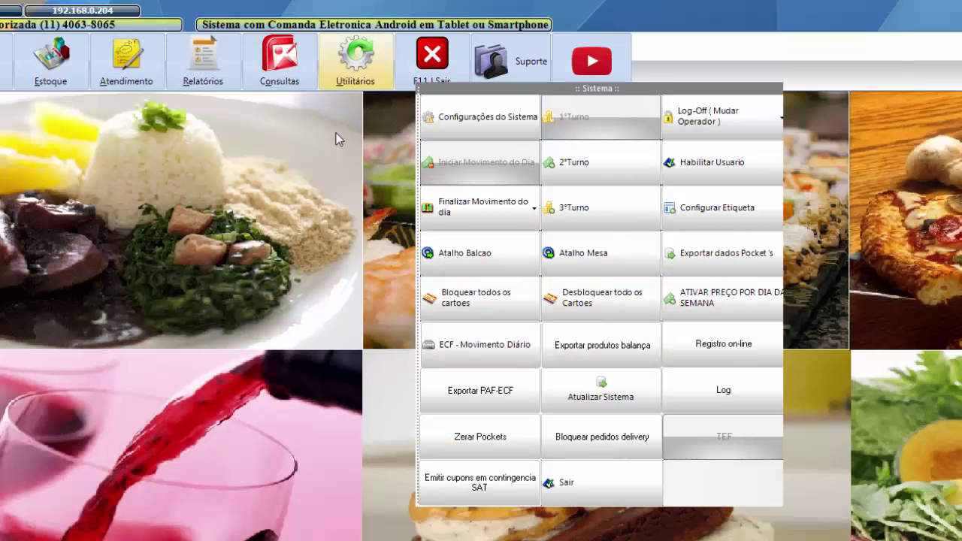
pyautogui.click(479, 118)
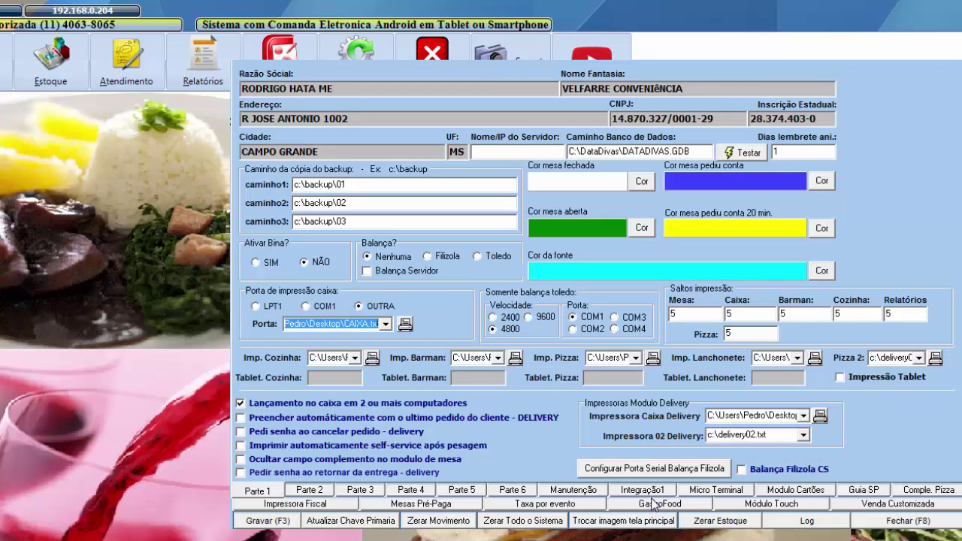
pyautogui.click(653, 503)
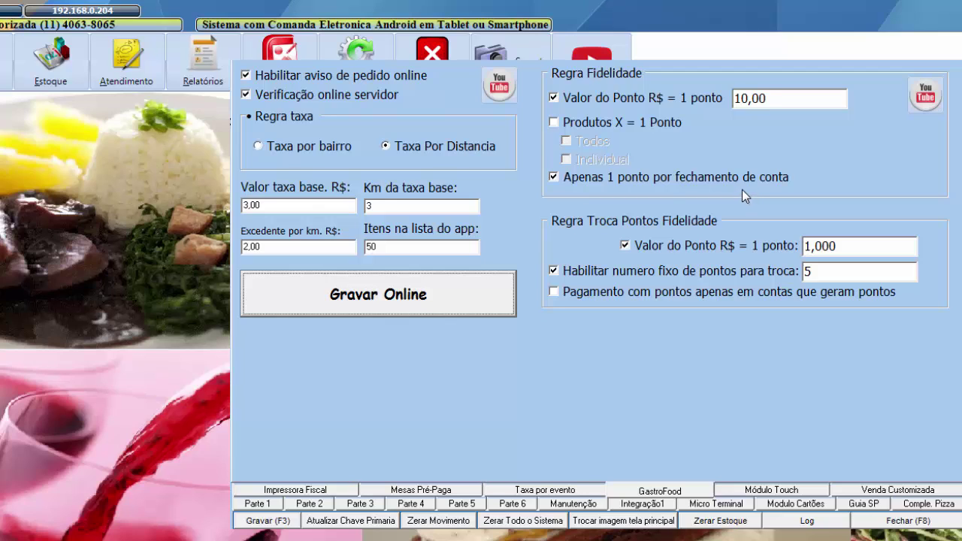
# - Uncheck 'Apenas 1 ponto por fechamento de conta', keeping 10,00 per point, and save
pyautogui.moveTo(768, 98); pyautogui.dragTo(726, 98)
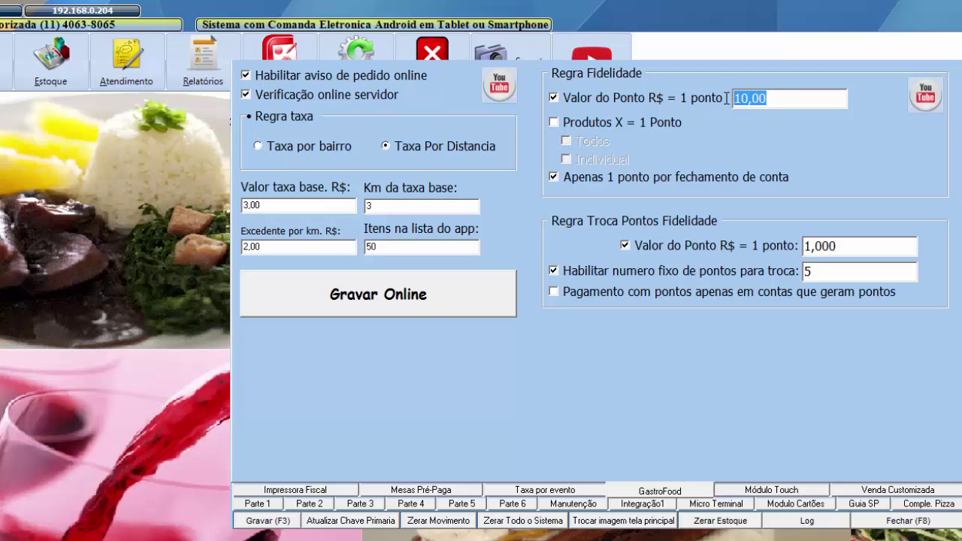
pyautogui.click(554, 179)
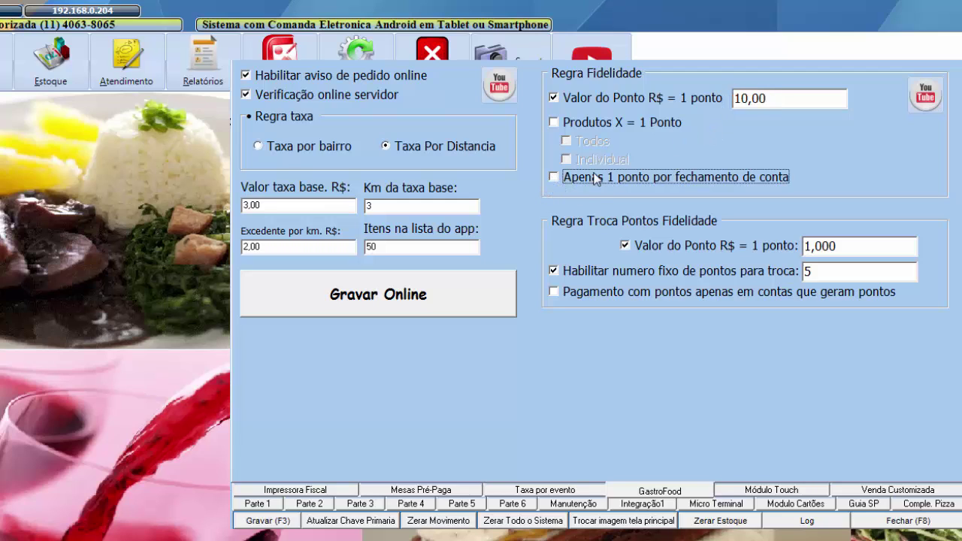
pyautogui.moveTo(771, 100); pyautogui.dragTo(727, 100)
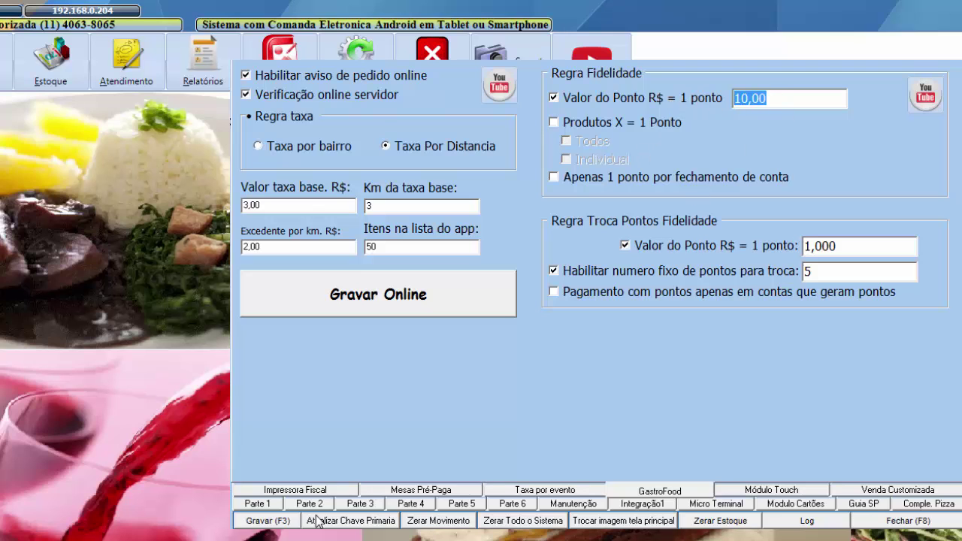
pyautogui.click(274, 520)
pyautogui.click(666, 337)
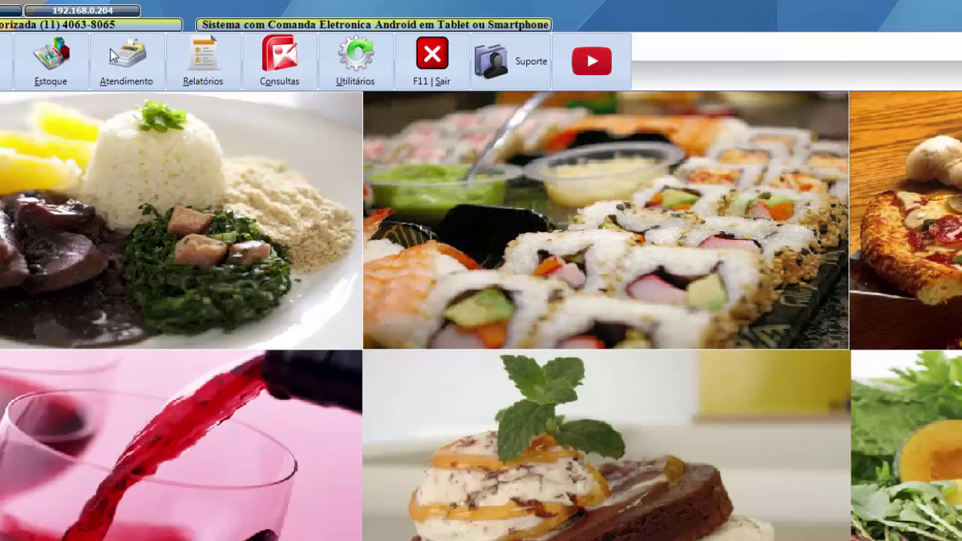
# - Add two Caipirinhas (product 000001) to table 001 and start a cash closing of its R$ 20,90 bill
pyautogui.click(130, 73)
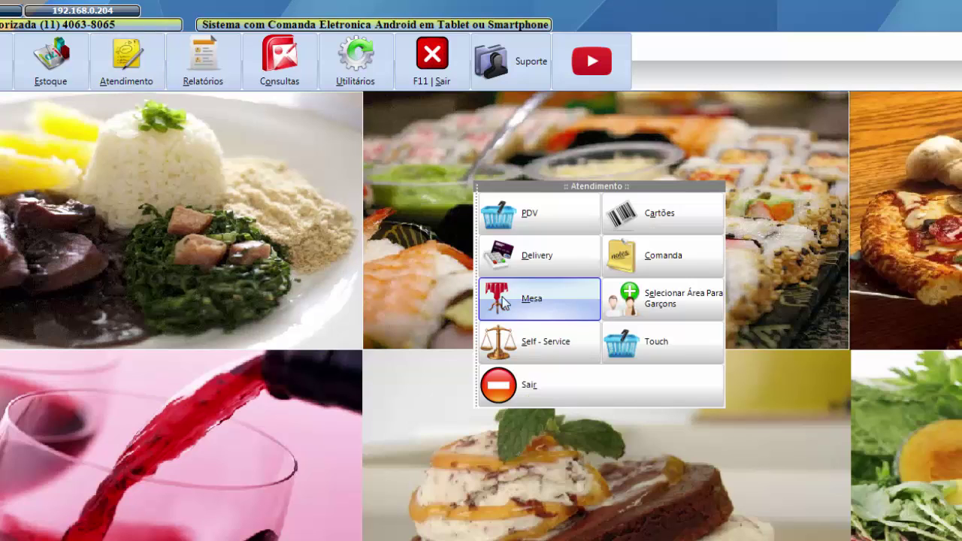
pyautogui.click(540, 314)
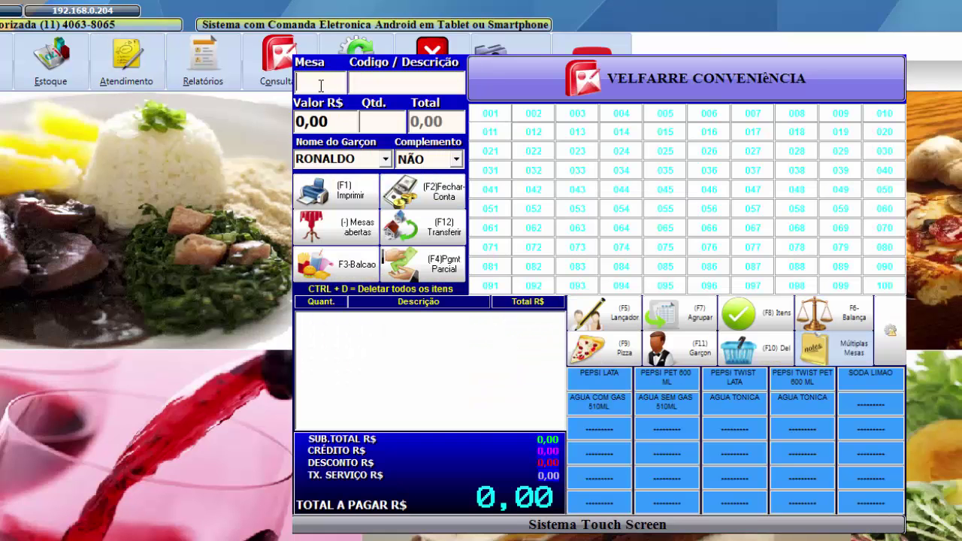
pyautogui.write('1')
pyautogui.press('Return')
pyautogui.write('1')
pyautogui.press('Return')
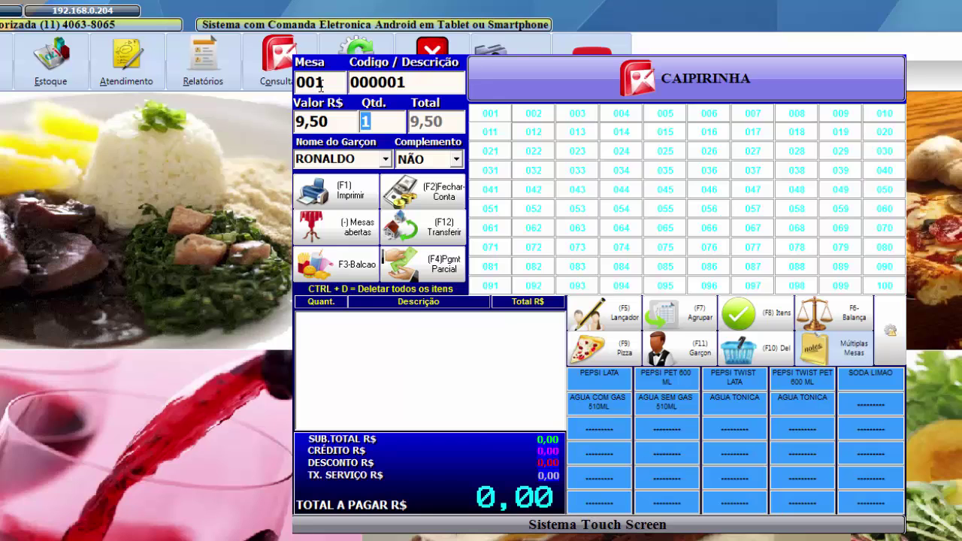
pyautogui.write('2')
pyautogui.press('Return')
pyautogui.press('Return')
pyautogui.press('Return')
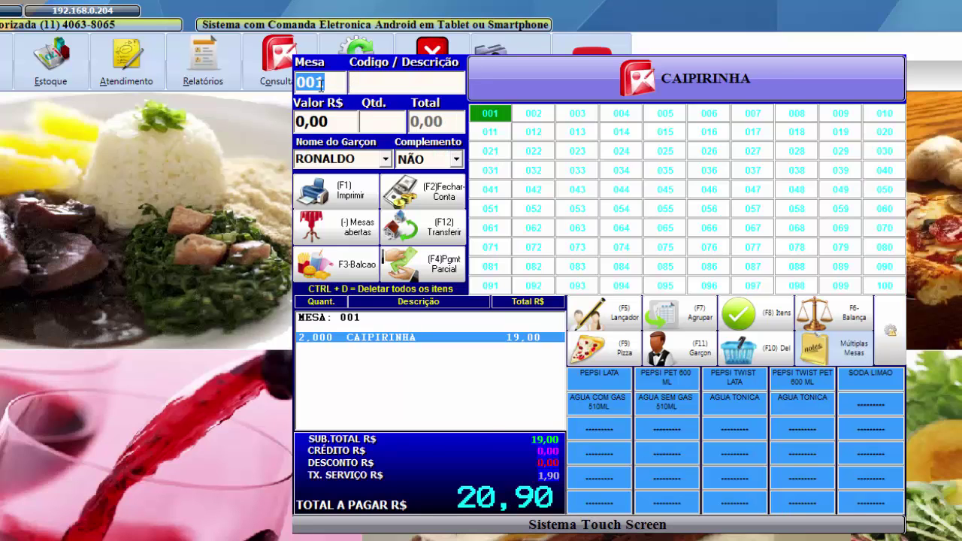
pyautogui.press('F2')
pyautogui.press('Return')
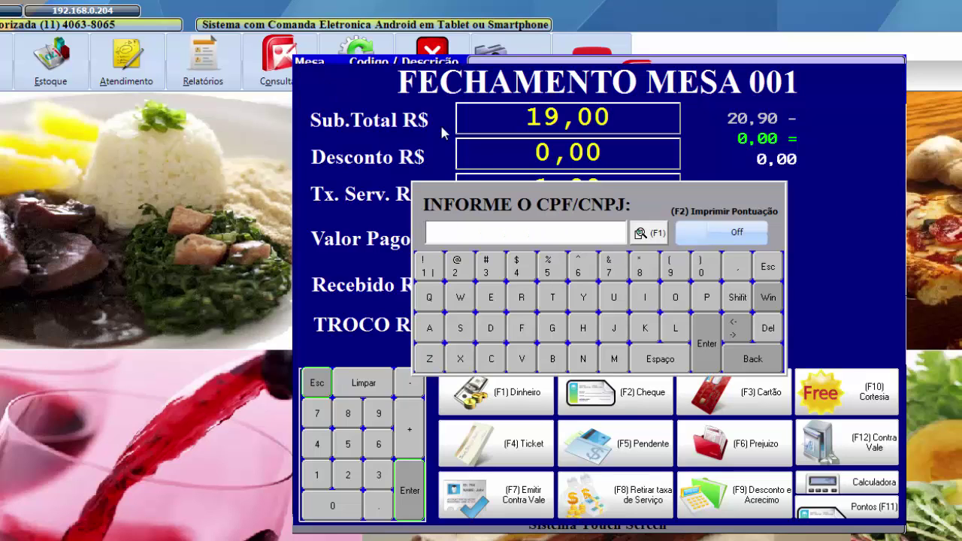
# - Paste the customer's CPF to credit loyalty points, raising them from 2 to 4, without printing
pyautogui.click(514, 231)
pyautogui.hotkey('ctrl', 'v')
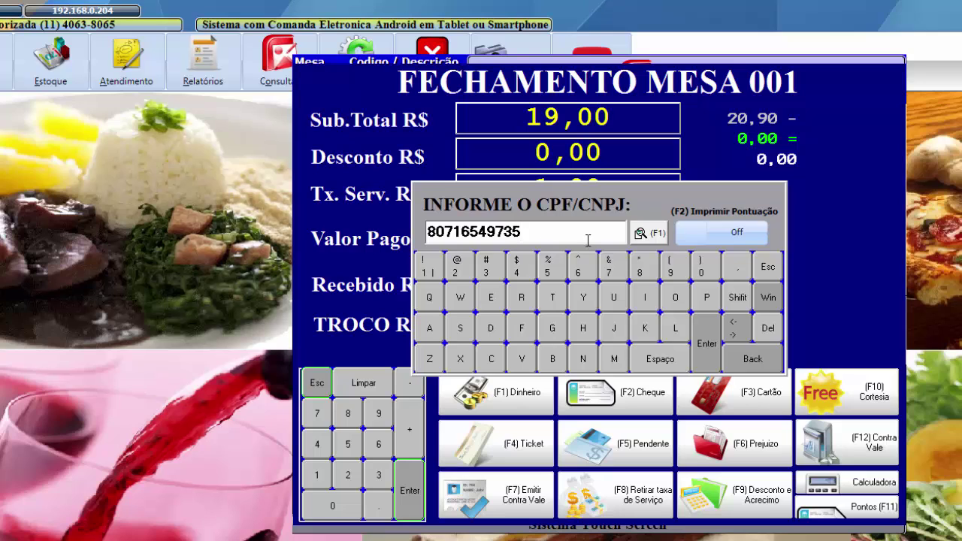
pyautogui.click(654, 234)
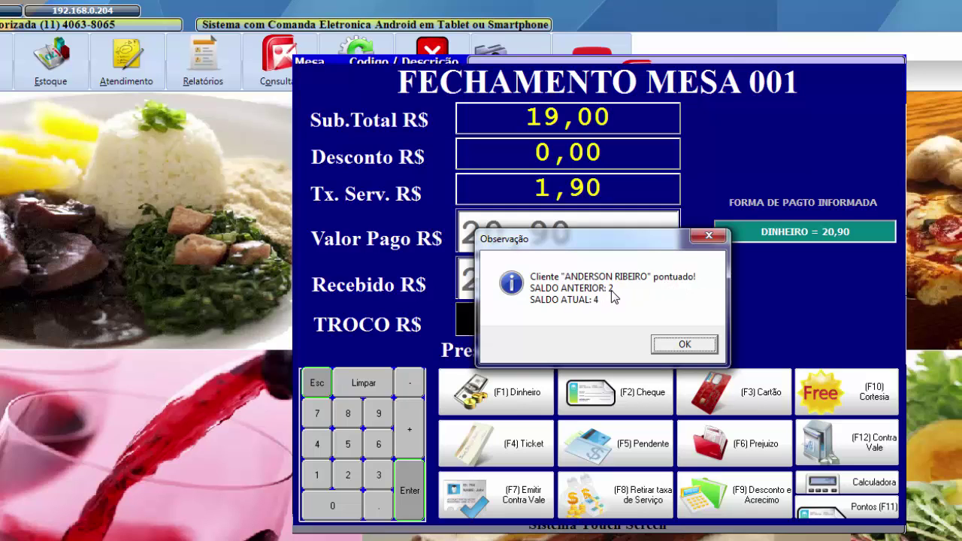
pyautogui.click(682, 344)
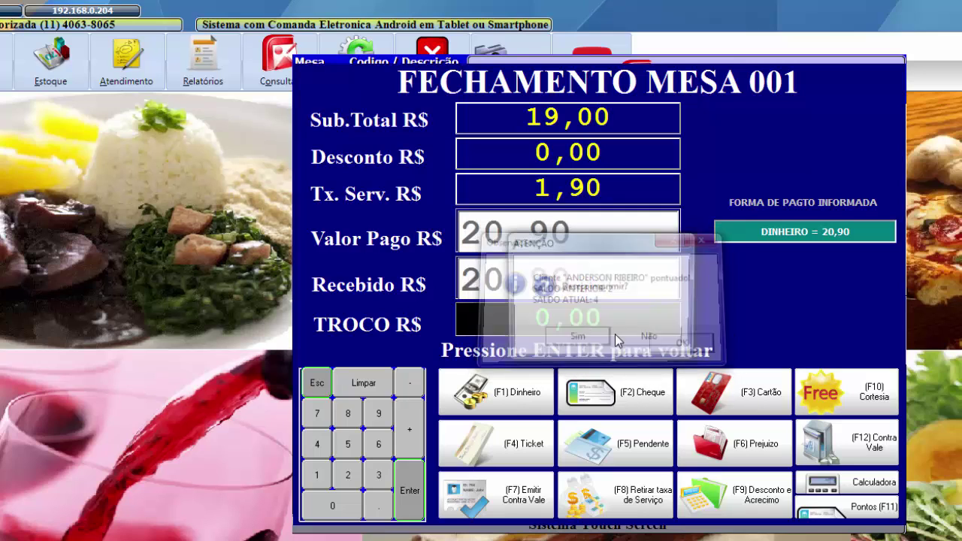
pyautogui.click(648, 336)
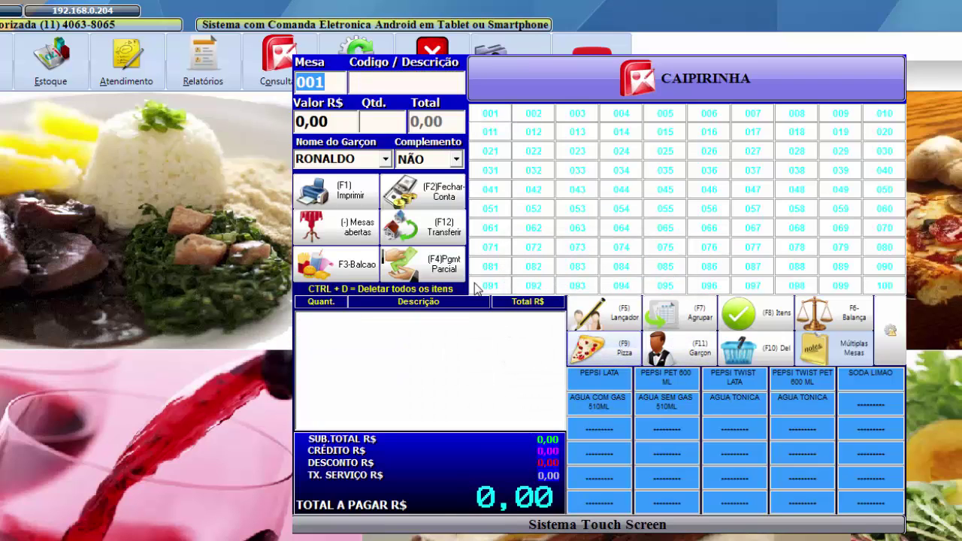
# - Leave the table screen and open the Clientes register from Cadastros
pyautogui.press('Escape')
pyautogui.press('Escape')
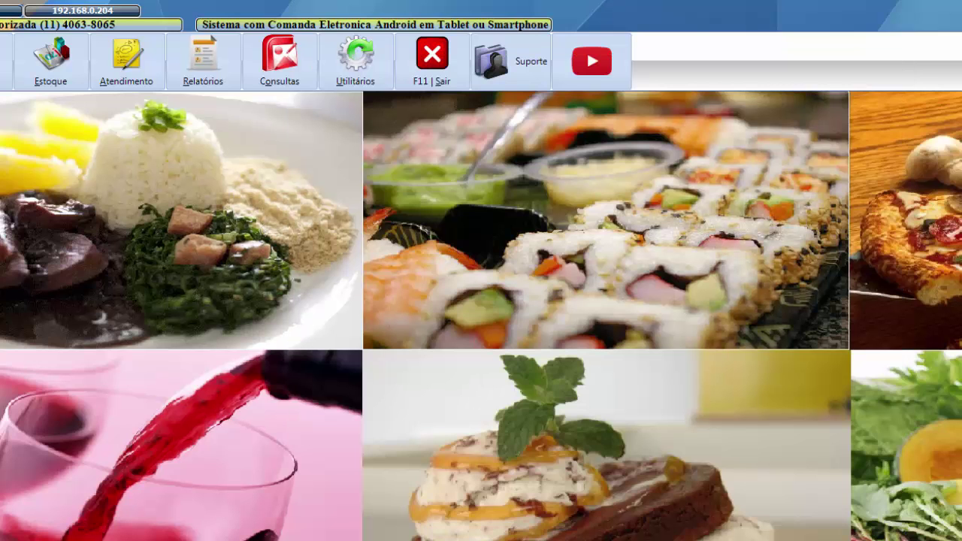
pyautogui.press('F2')
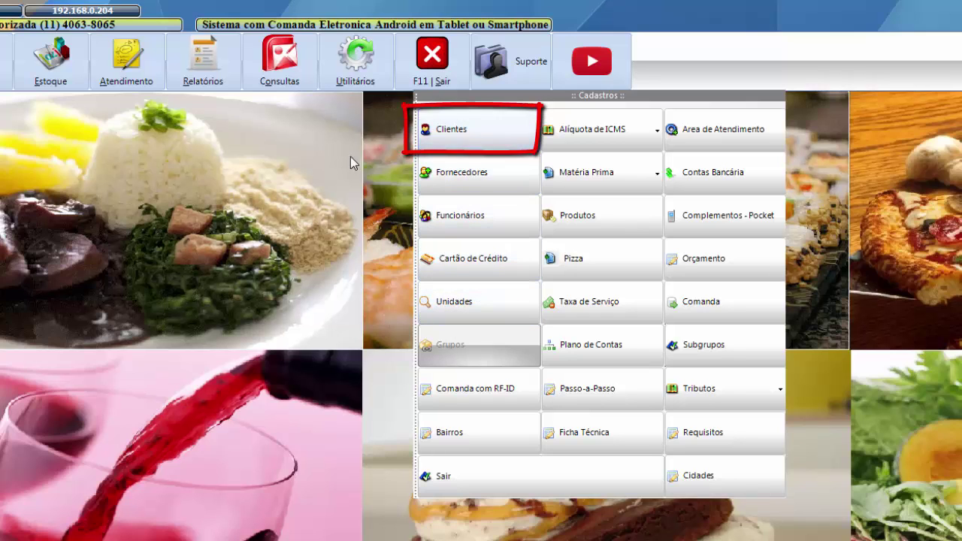
pyautogui.click(443, 136)
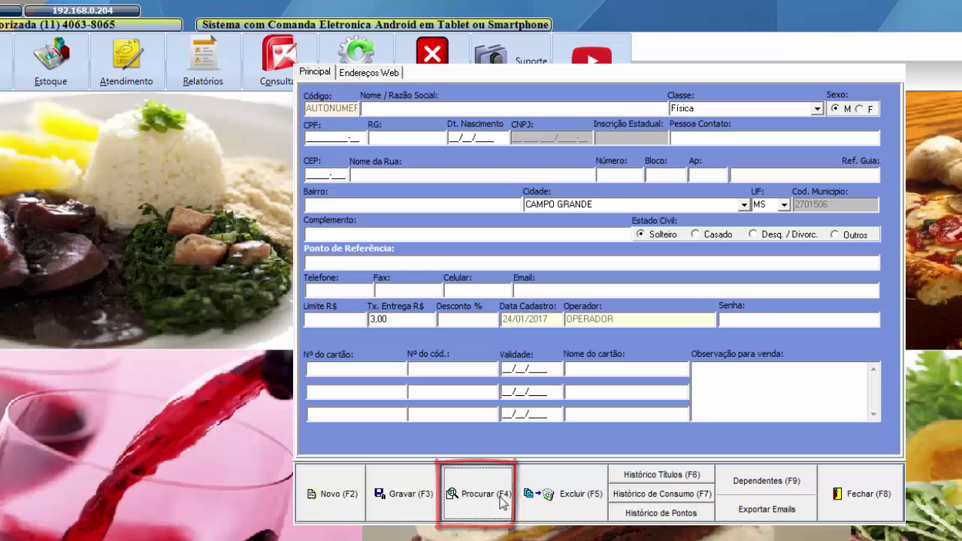
# - Find the client and review its points history: orders 180 and 181 earn 1 each, 182 earns 2
pyautogui.click(478, 494)
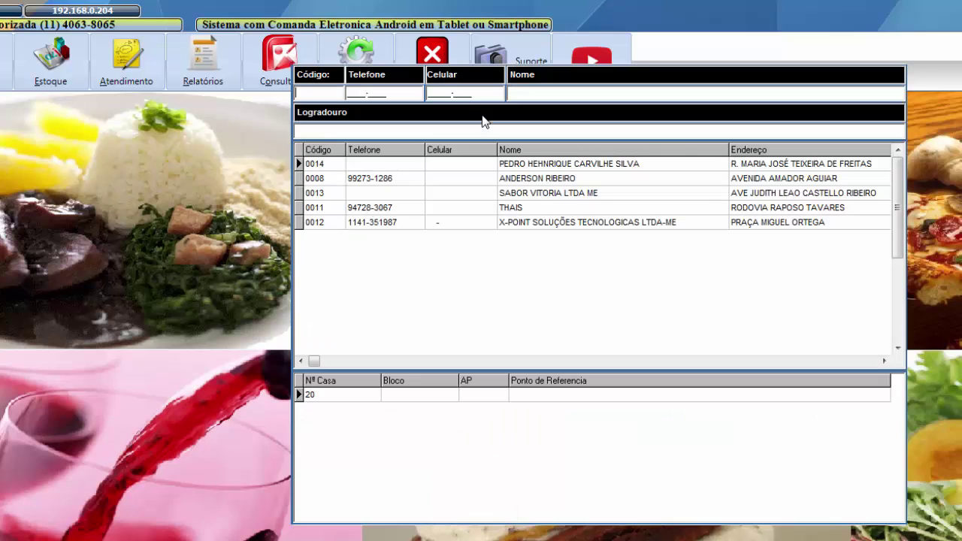
pyautogui.doubleClick(536, 182)
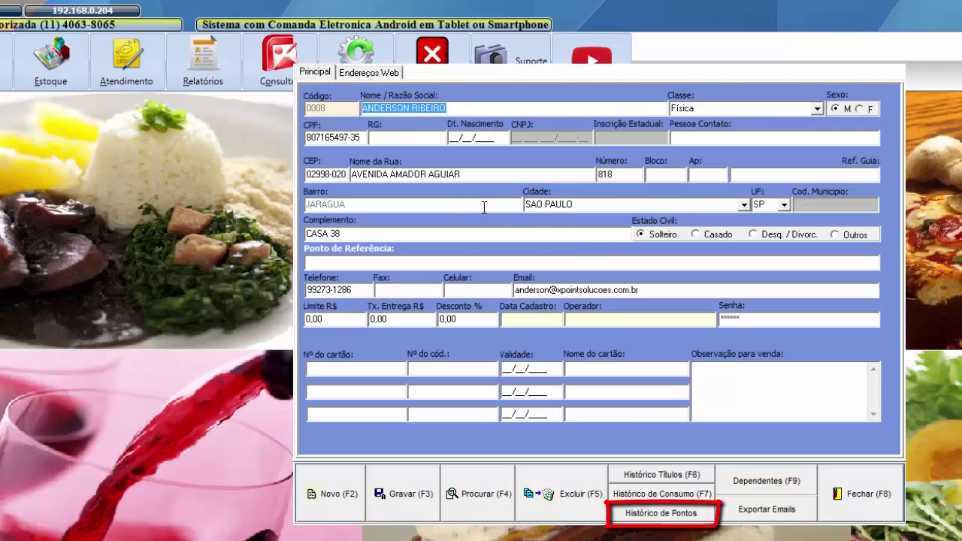
pyautogui.click(664, 513)
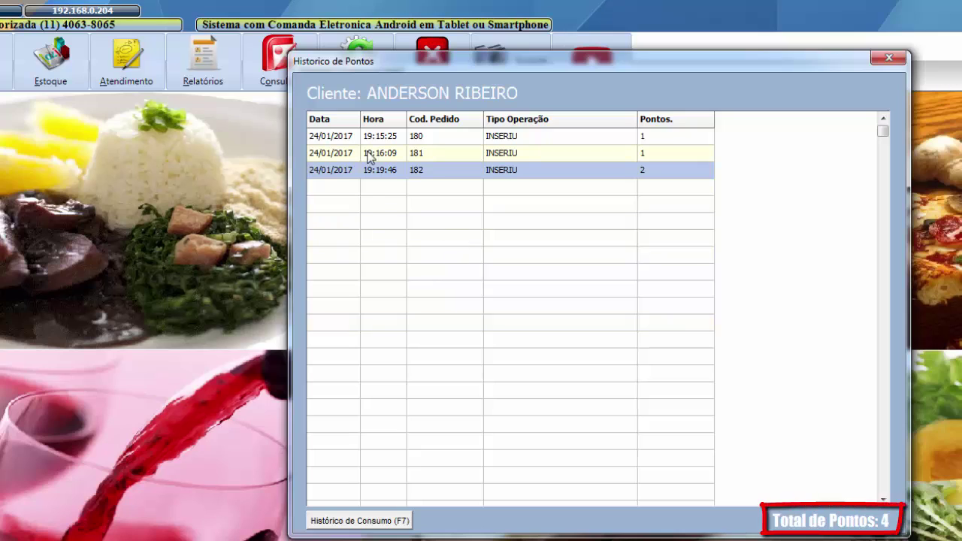
pyautogui.click(503, 137)
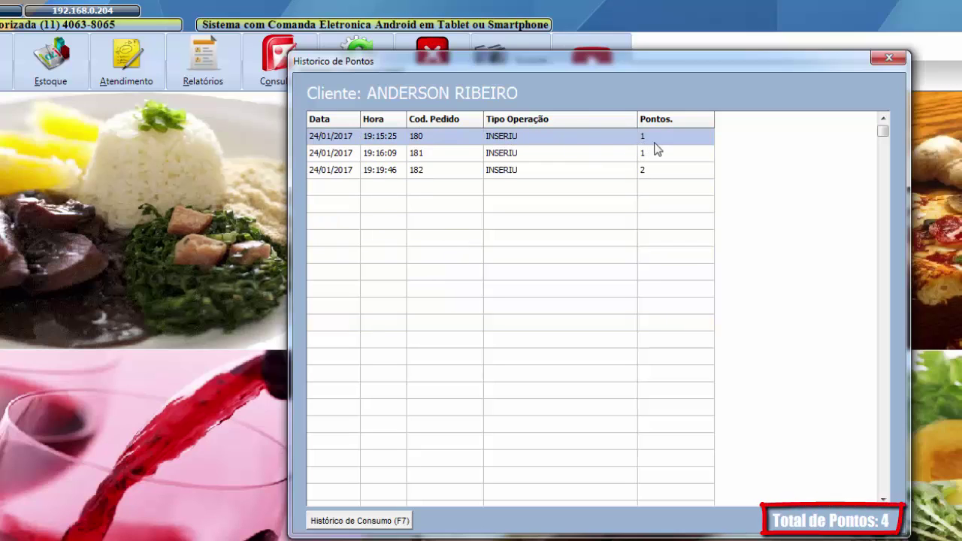
pyautogui.click(460, 154)
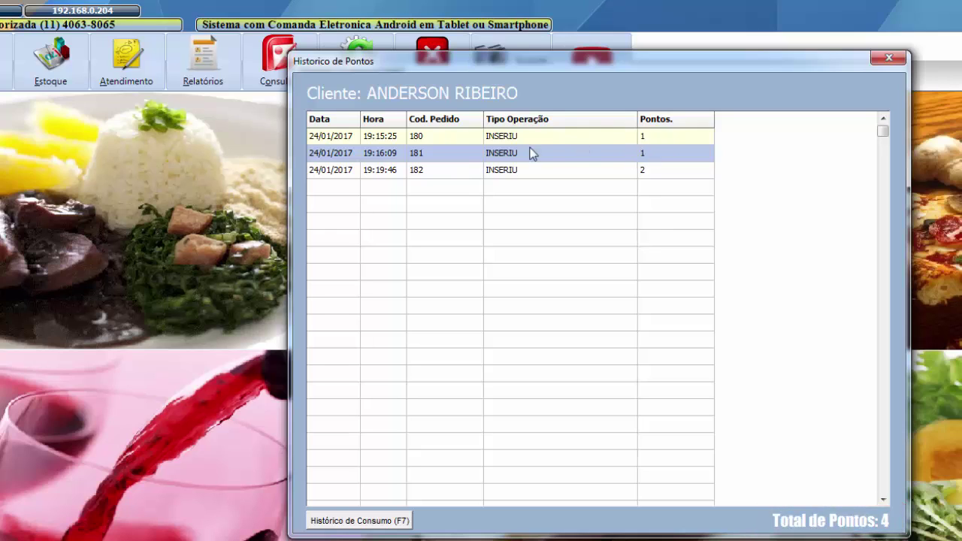
pyautogui.click(611, 172)
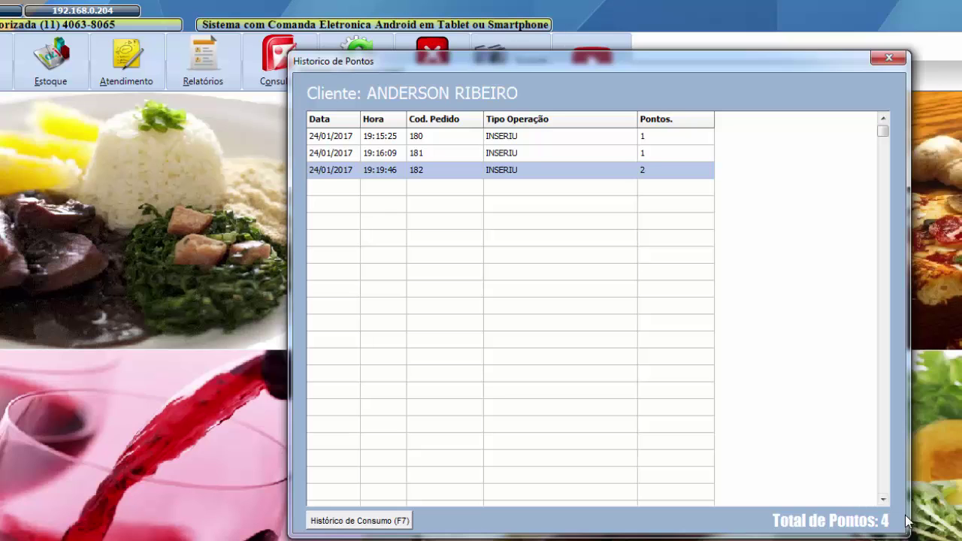
# - Close the points history and add one Caipirinha (code 1) to table 001
pyautogui.press('Escape')
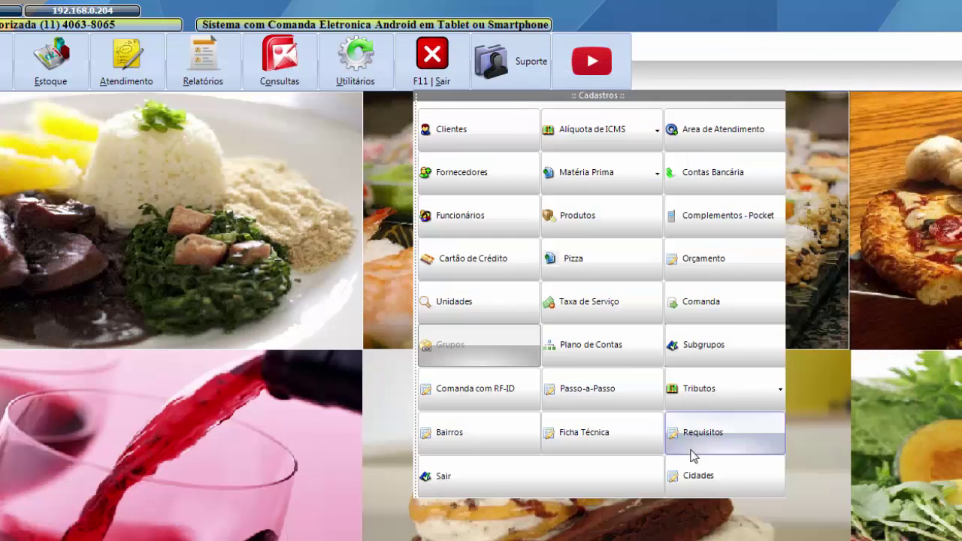
pyautogui.click(386, 219)
pyautogui.click(133, 70)
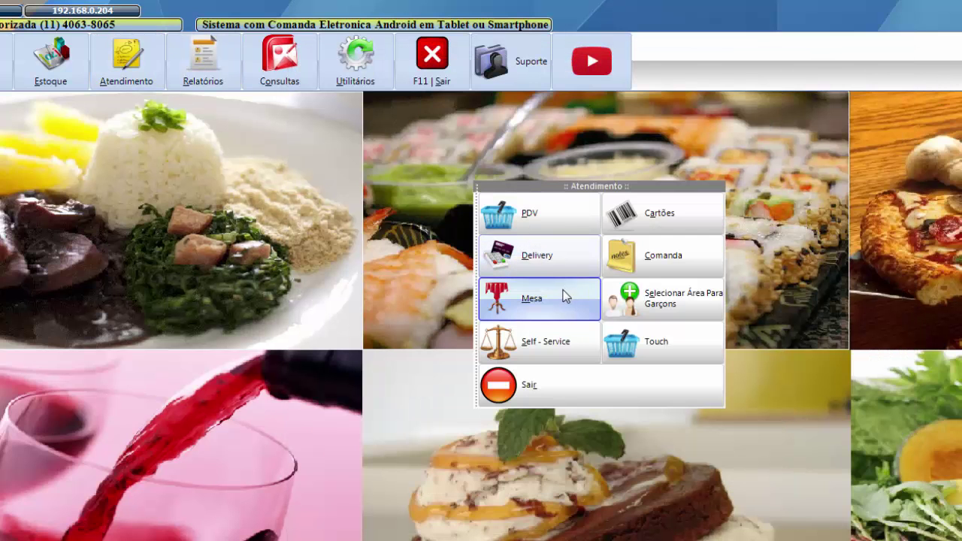
pyautogui.click(483, 221)
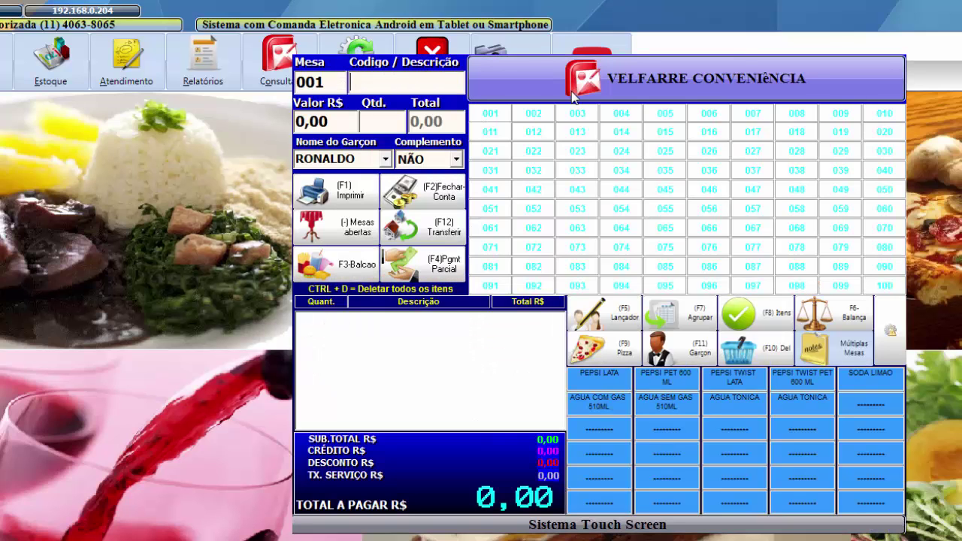
pyautogui.write('1')
pyautogui.press('Return')
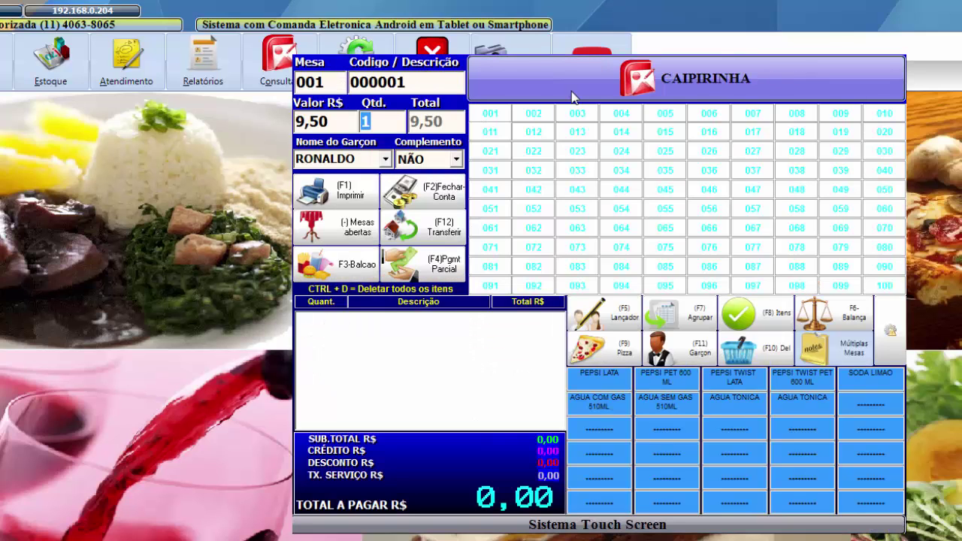
pyautogui.press('Return')
pyautogui.press('Return')
pyautogui.press('Return')
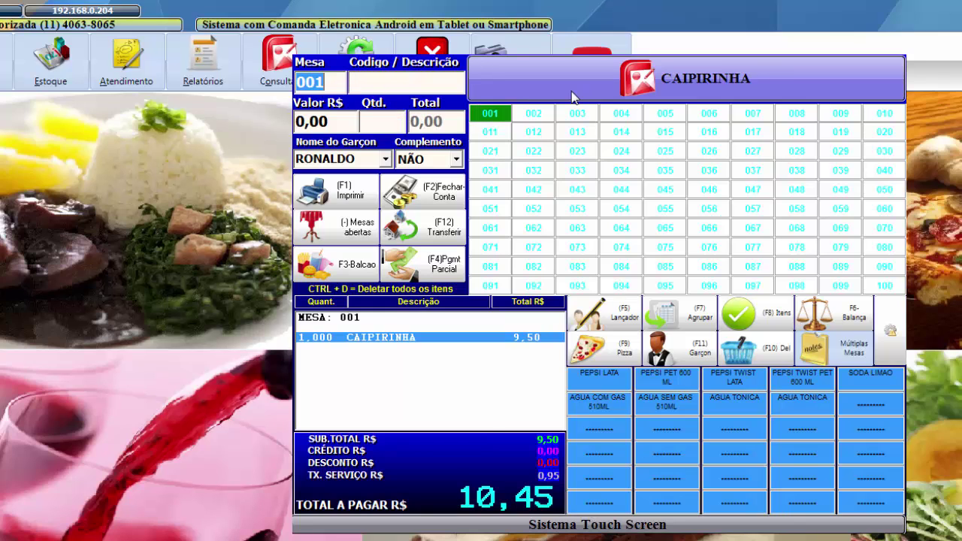
# - Try redeeming points with the customer's CPF on the bill, dismissing the insufficient-points warning
pyautogui.press('F2')
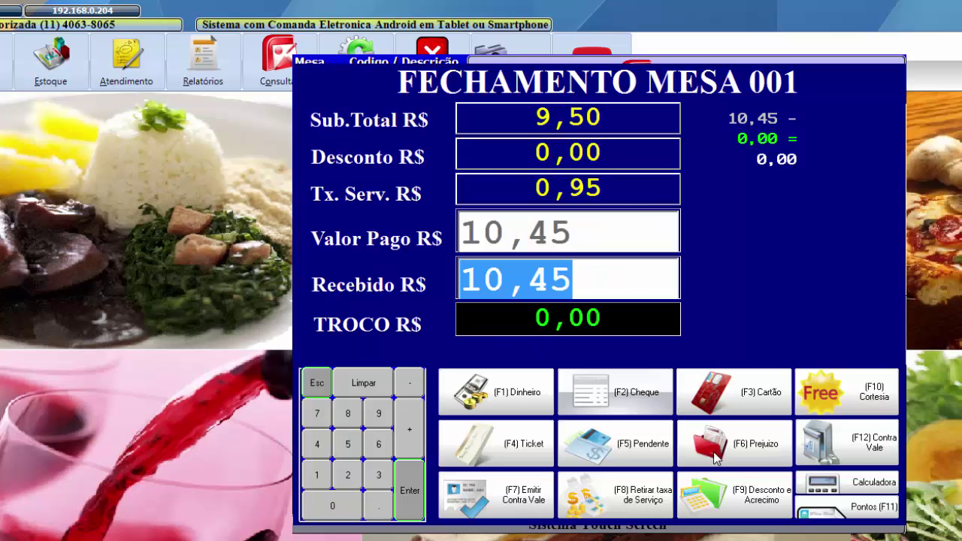
pyautogui.click(864, 511)
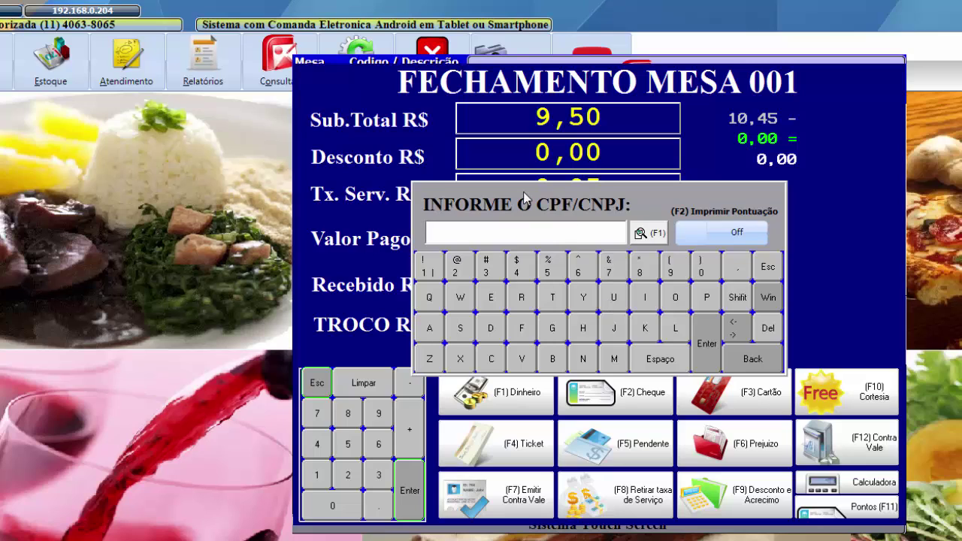
pyautogui.press('Return')
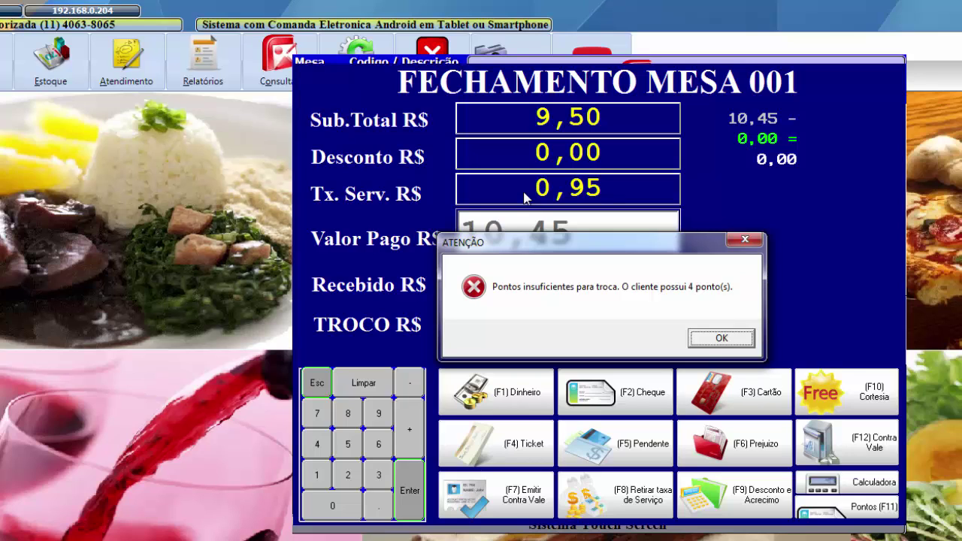
pyautogui.click(711, 341)
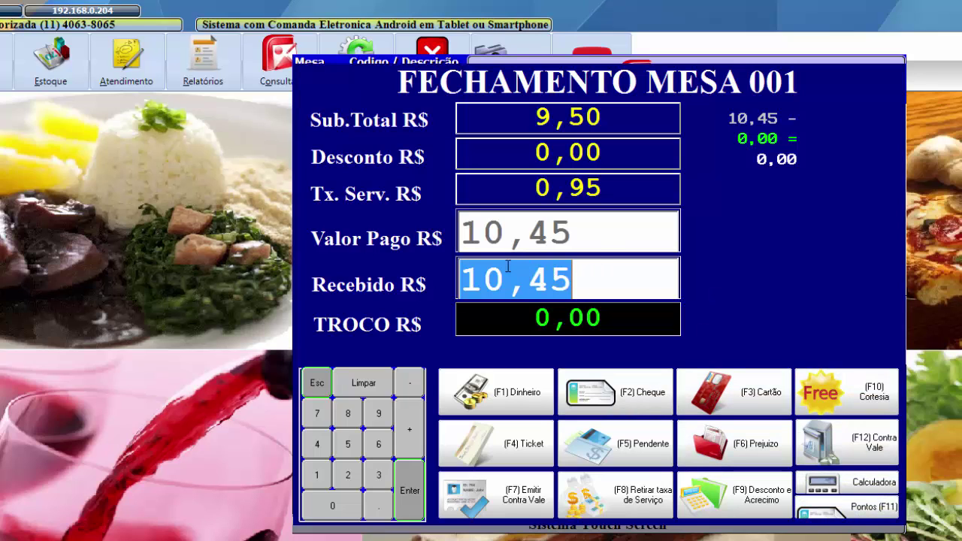
# - Pay the 10,45 bill in cash, raising the client's points from 4 to 5, without printing
pyautogui.click(517, 390)
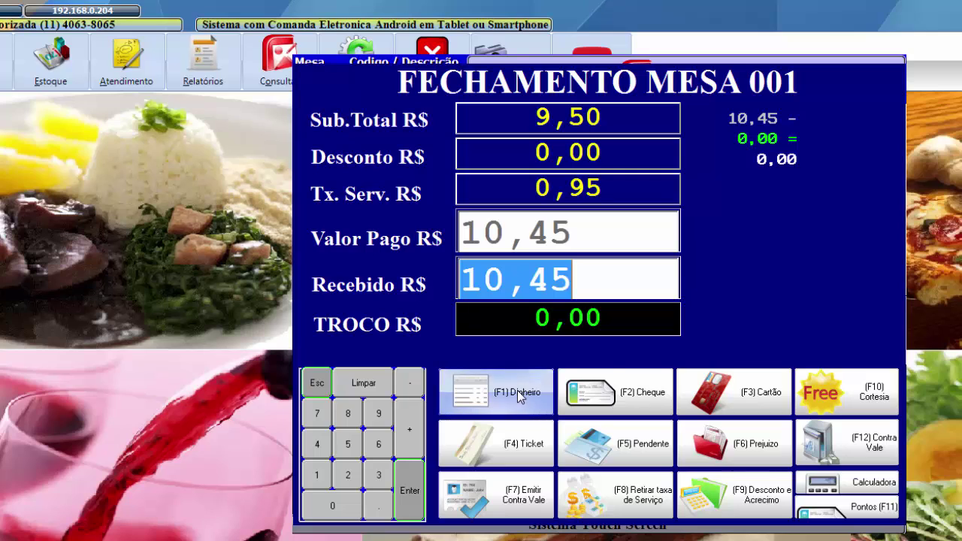
pyautogui.press('Return')
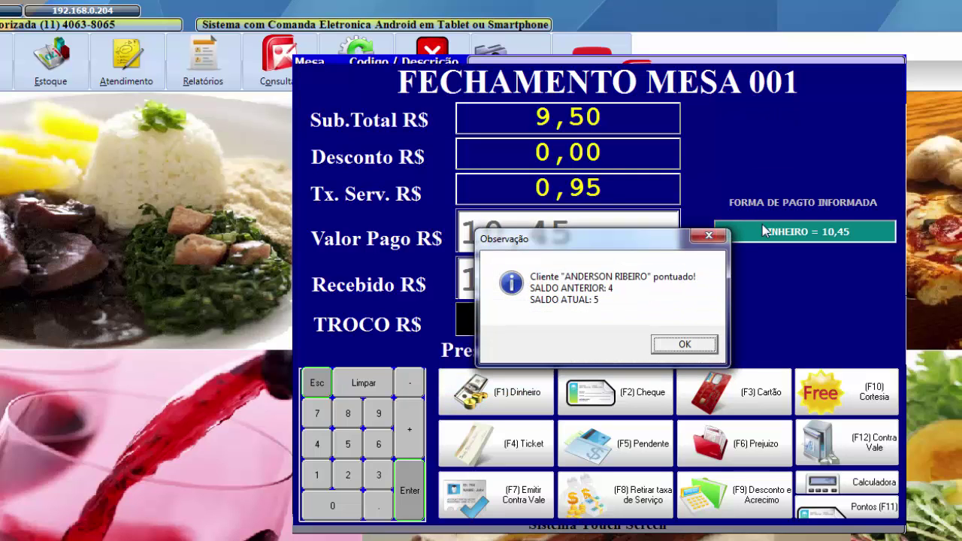
pyautogui.press('Return')
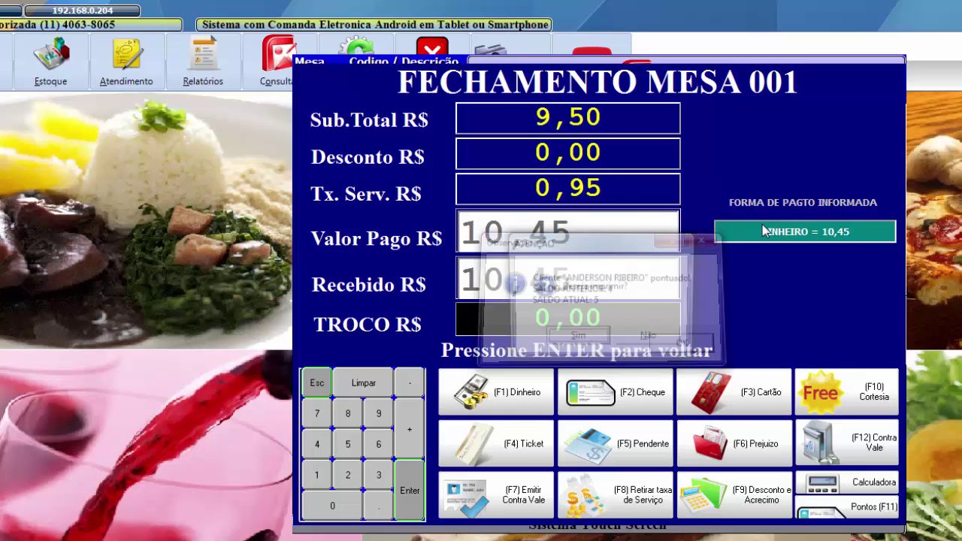
pyautogui.press('Return')
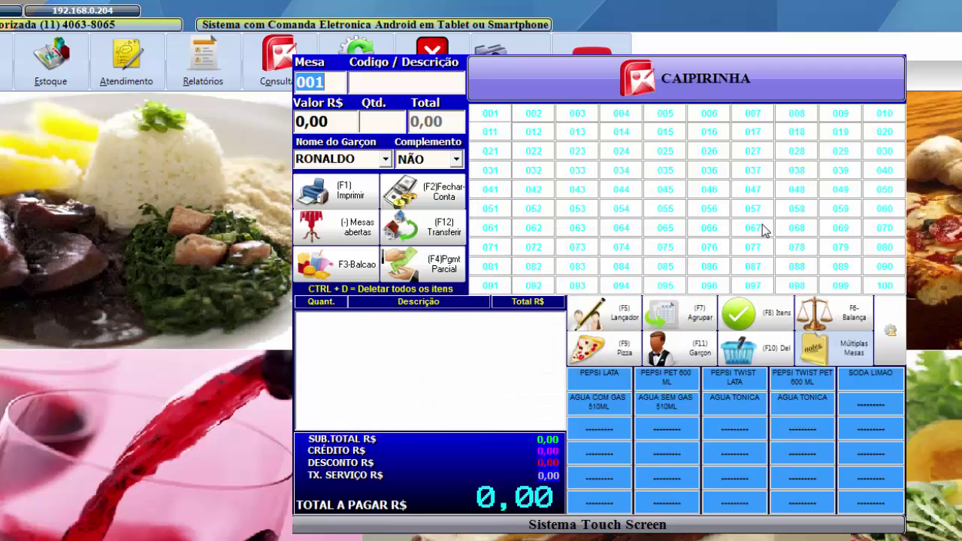
# - Add one Caipirinha (product 000001) to a new table 001 order
pyautogui.press('Return')
pyautogui.press('Return')
pyautogui.press('Escape')
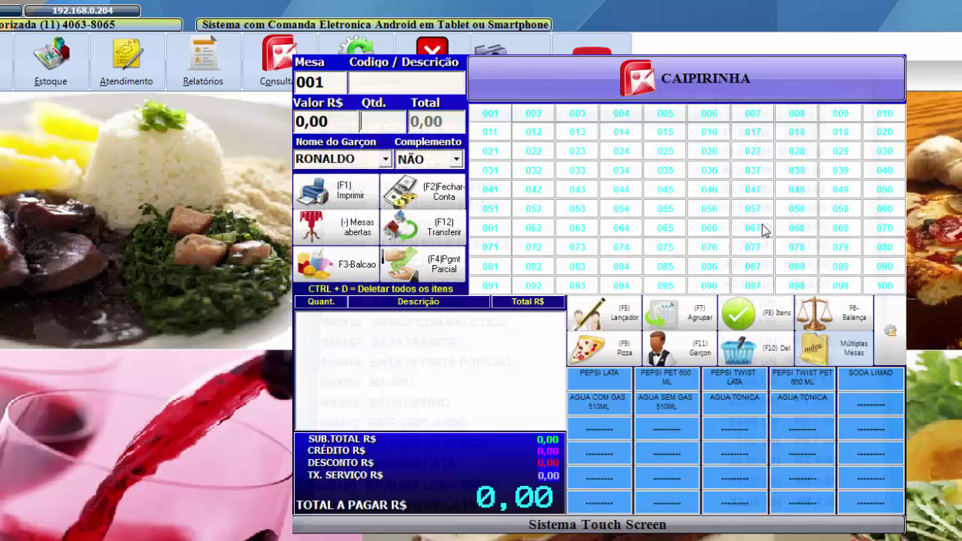
pyautogui.write('1')
pyautogui.press('Return')
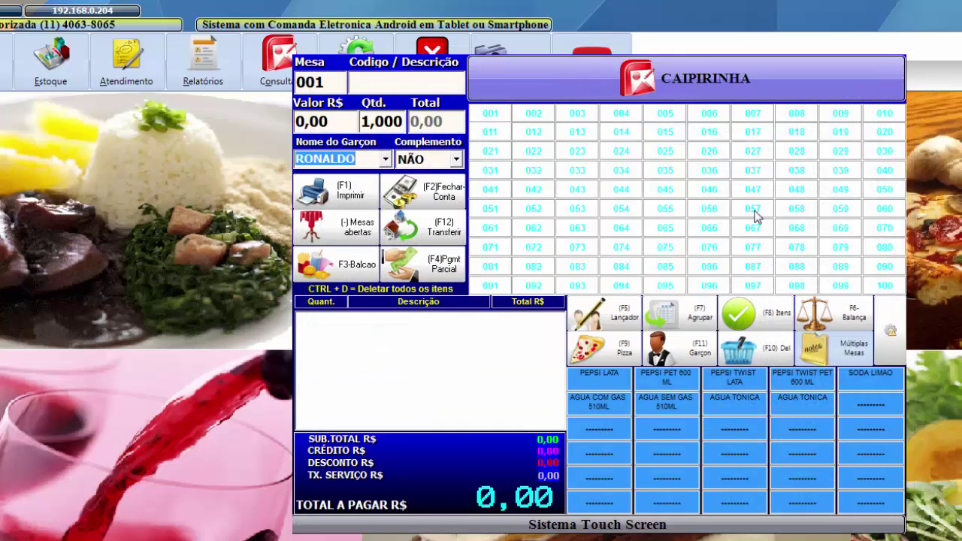
pyautogui.click(387, 79)
pyautogui.write('1')
pyautogui.press('Return')
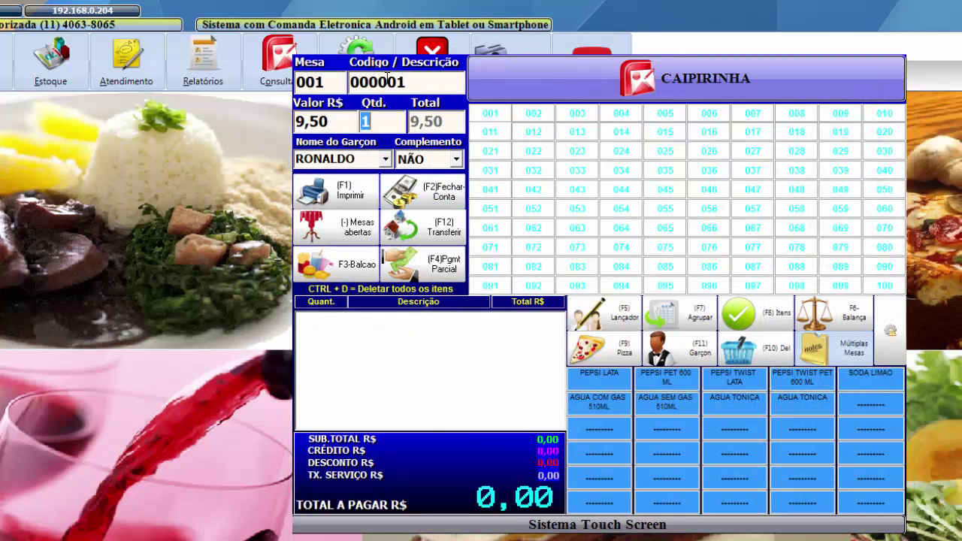
pyautogui.press('Return')
pyautogui.press('Return')
pyautogui.press('Return')
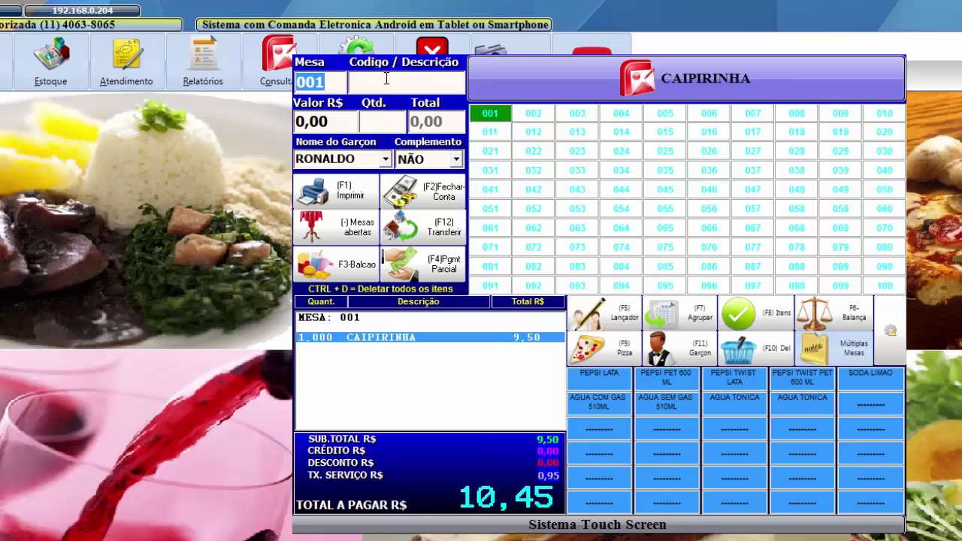
# - Close the bill redeeming the customer's points as a 5,00 discount and paying 5,45 in cash
pyautogui.press('F2')
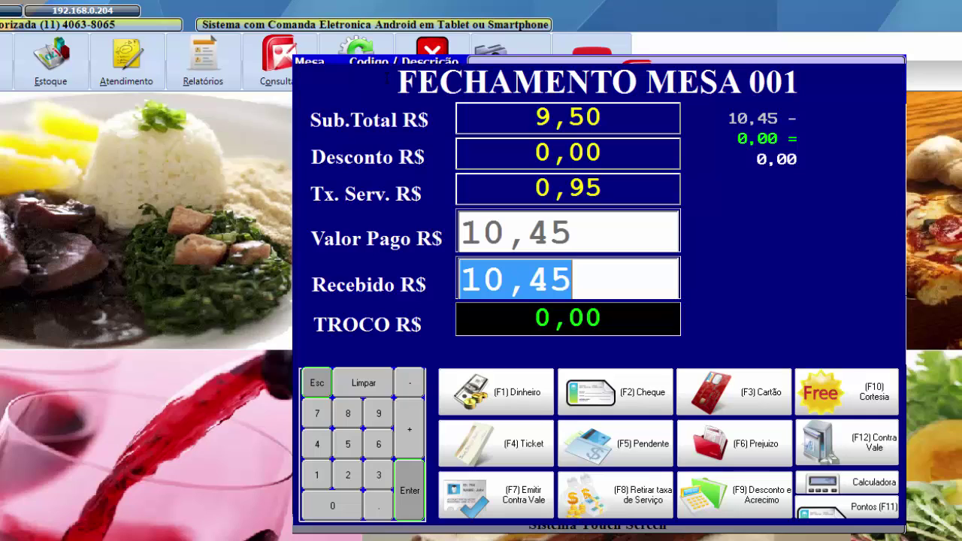
pyautogui.press('Return')
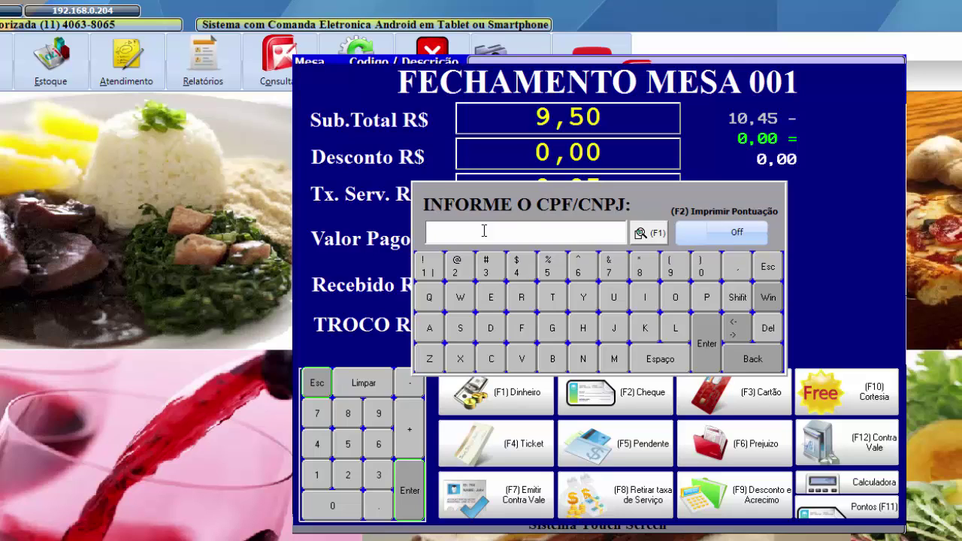
pyautogui.hotkey('ctrl', 'v')
pyautogui.press('Return')
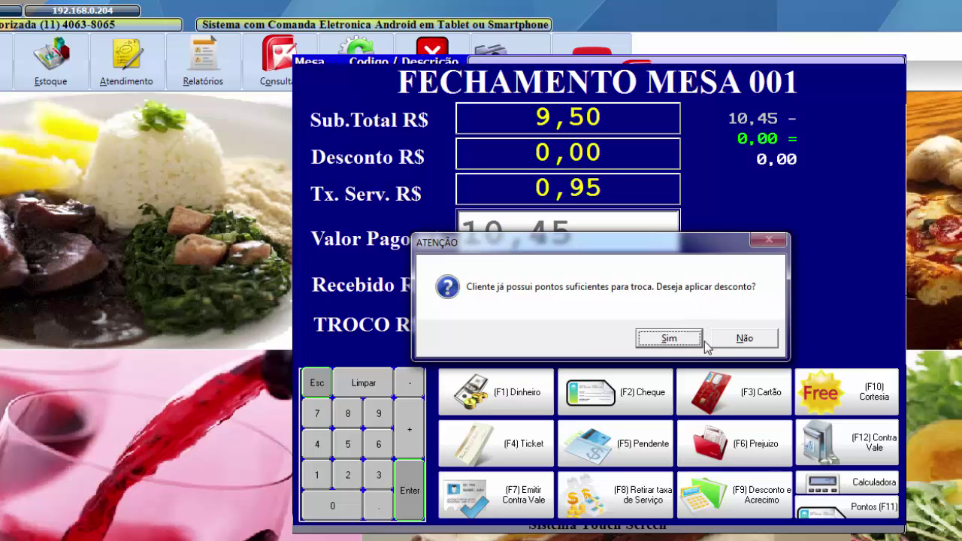
pyautogui.click(669, 338)
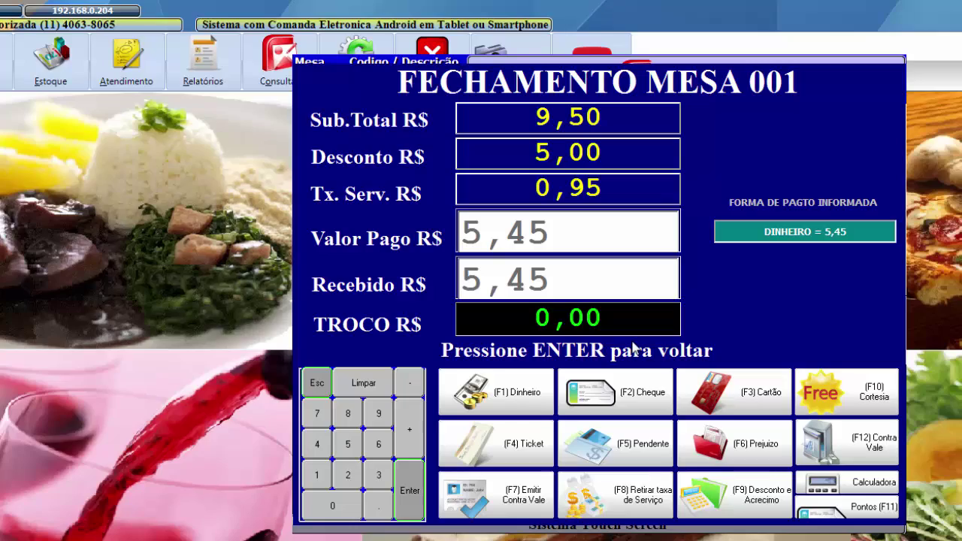
pyautogui.press('Return')
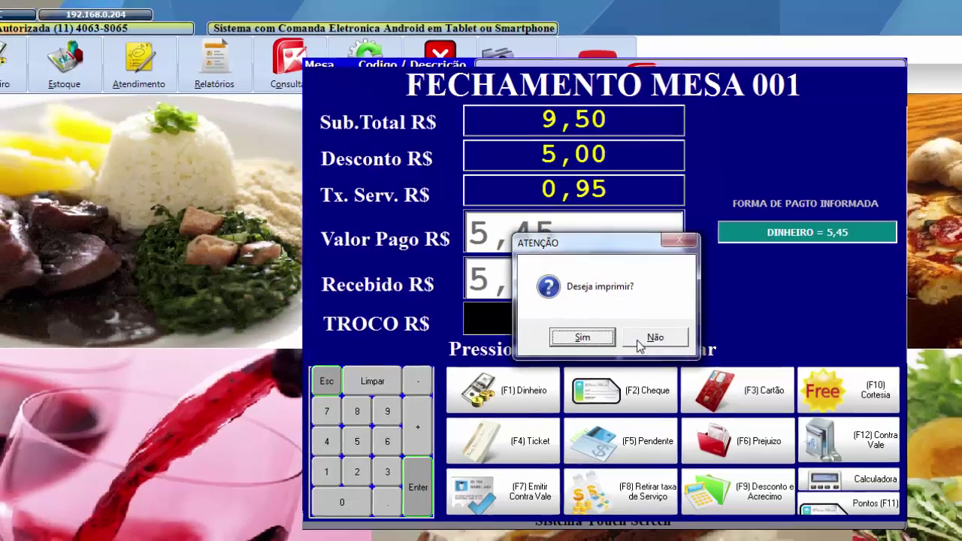
# - Print the receipt and review its Caipirinha, 0,95 service, 5,00 discount and 5,45 total lines
pyautogui.click(635, 342)
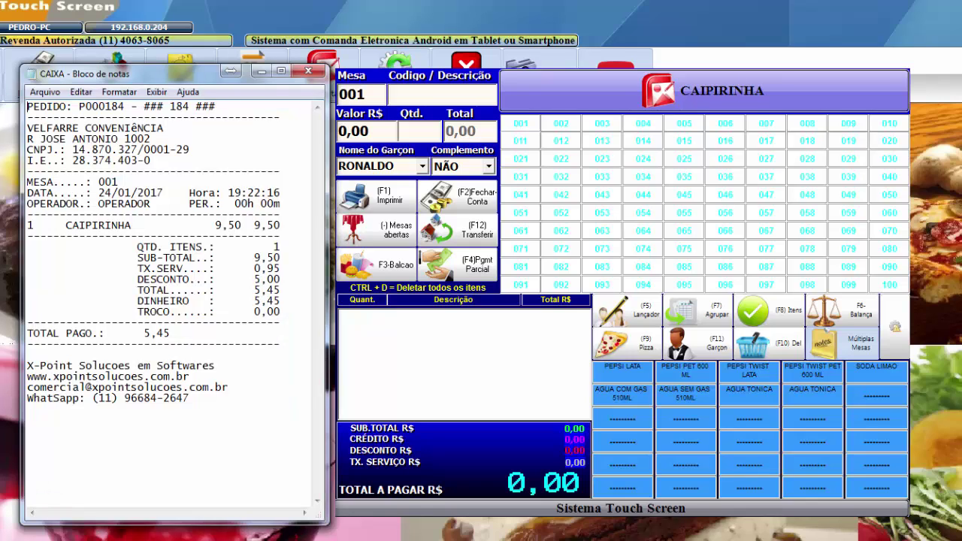
pyautogui.moveTo(282, 225); pyautogui.dragTo(34, 226)
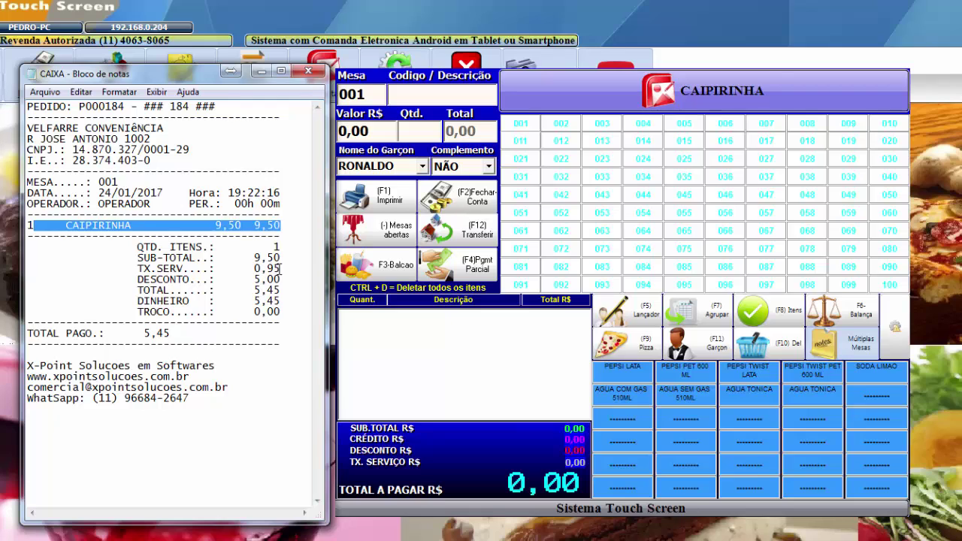
pyautogui.moveTo(281, 268); pyautogui.dragTo(126, 279)
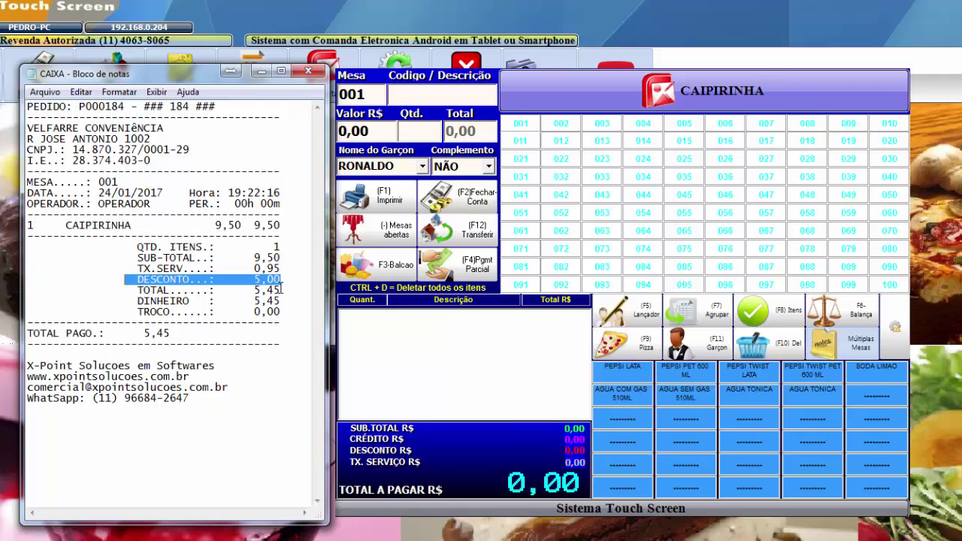
pyautogui.moveTo(282, 290); pyautogui.dragTo(137, 290)
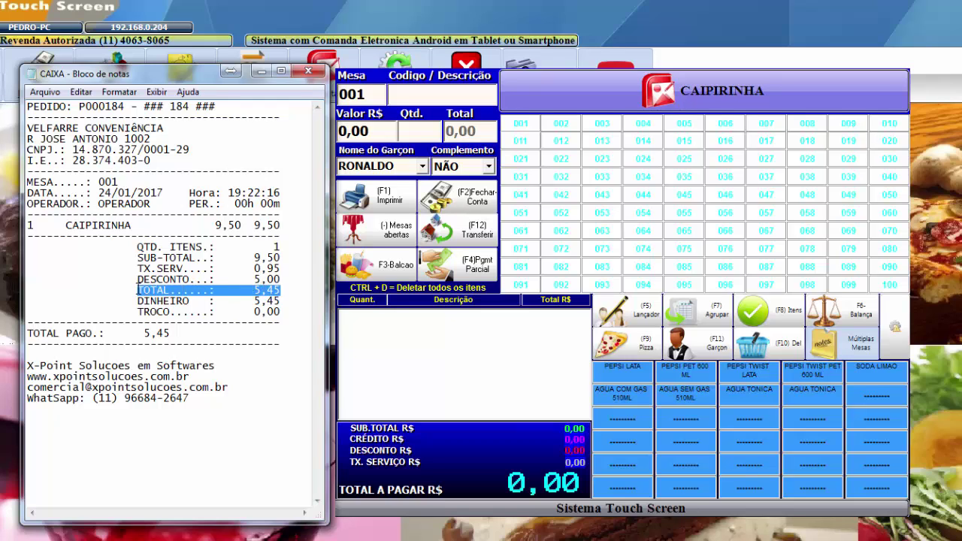
pyautogui.moveTo(279, 259); pyautogui.dragTo(283, 268)
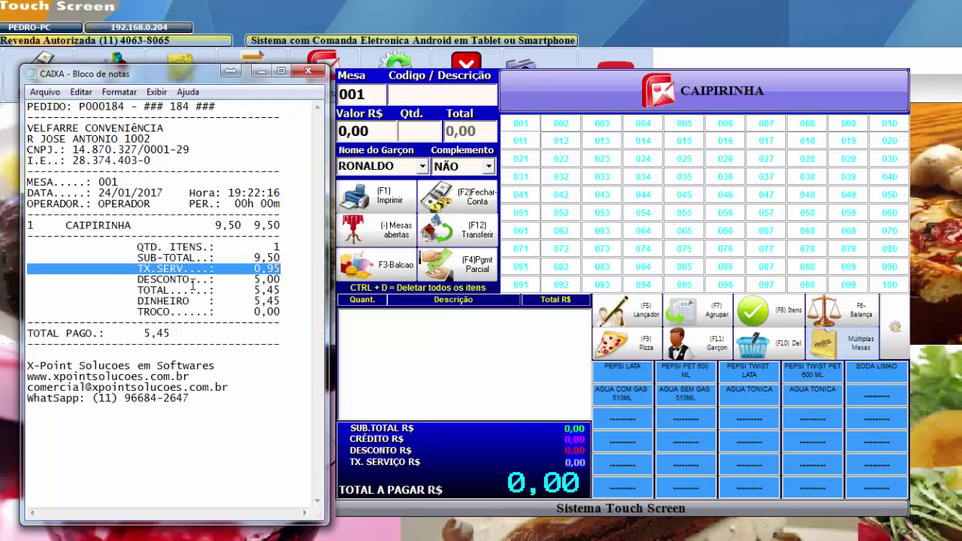
pyautogui.moveTo(282, 289); pyautogui.dragTo(134, 295)
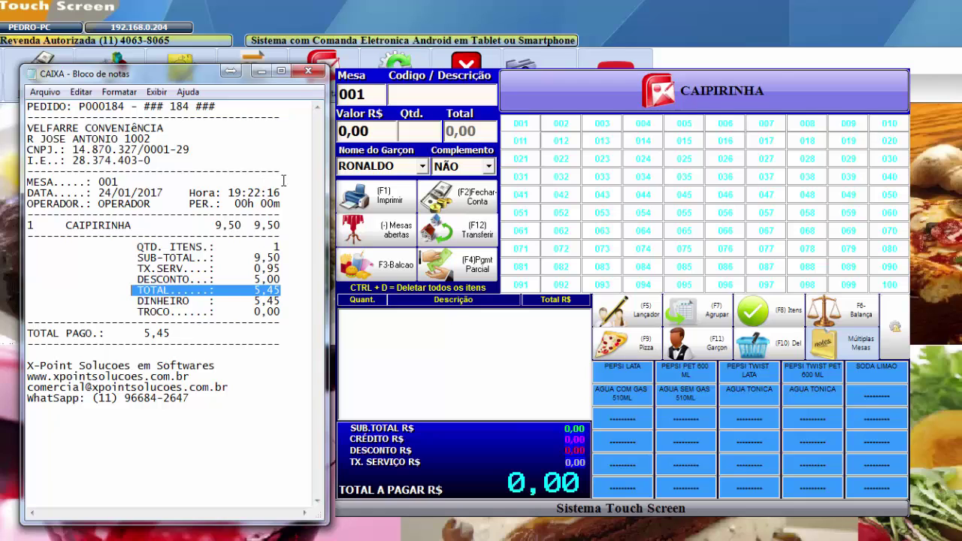
# - Close the sales screens and print the Movimento do Caixa report to Notepad only
pyautogui.click(261, 71)
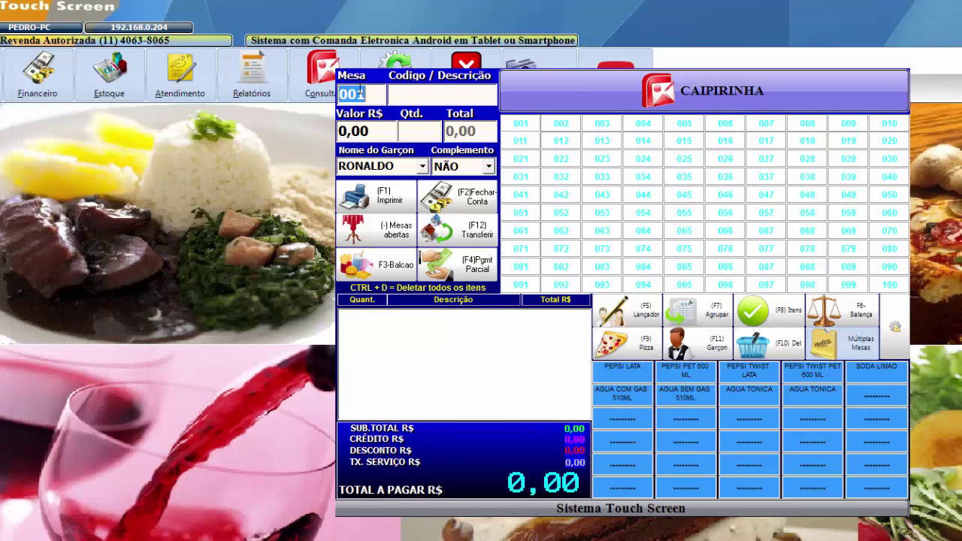
pyautogui.press('Escape')
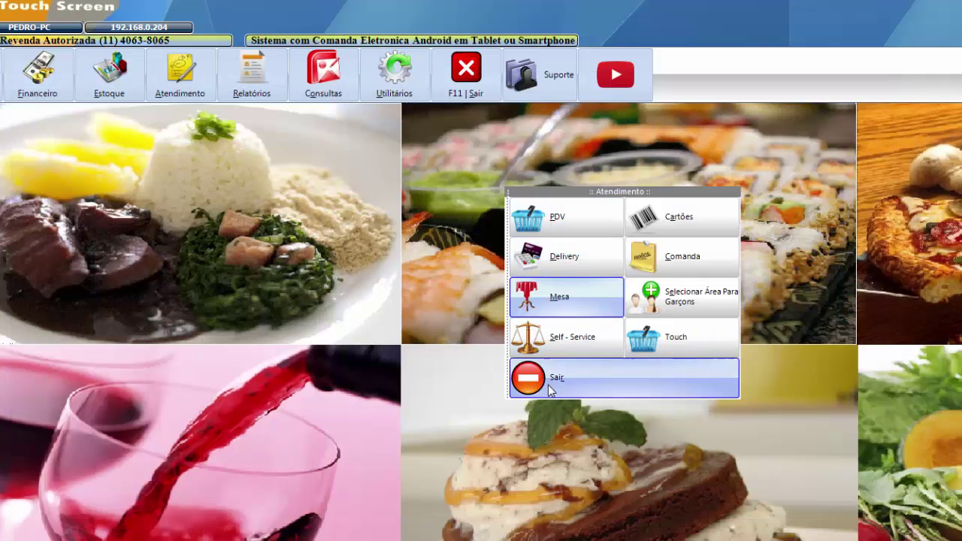
pyautogui.click(552, 375)
pyautogui.click(284, 93)
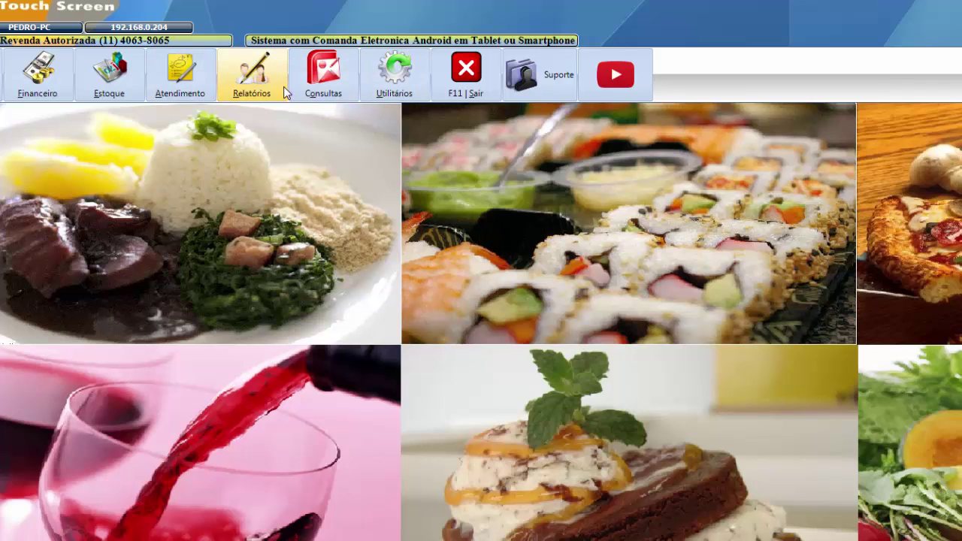
pyautogui.click(250, 82)
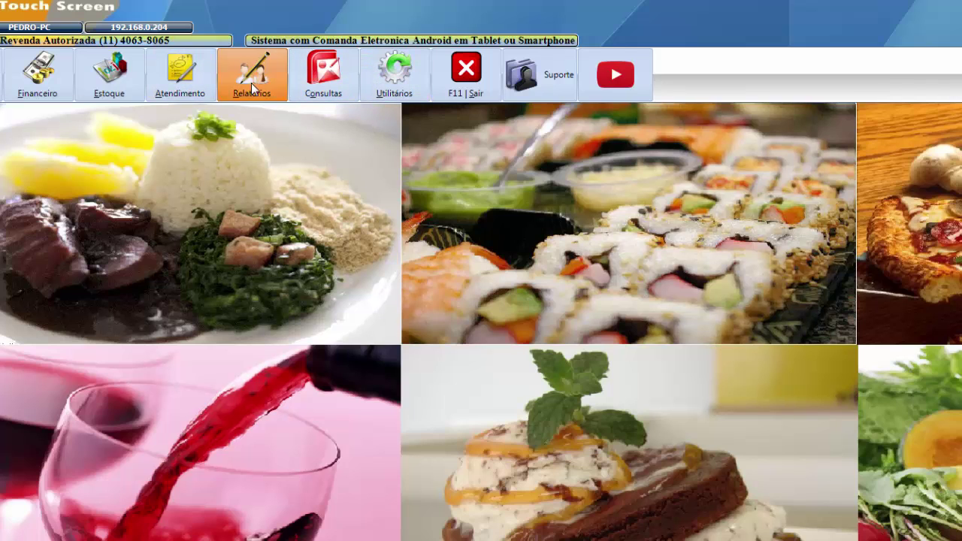
pyautogui.click(575, 232)
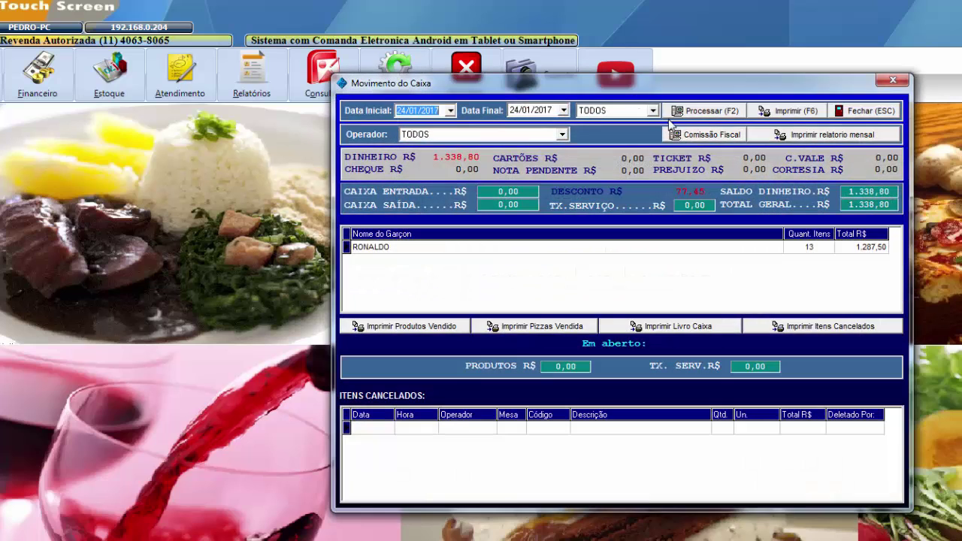
pyautogui.click(782, 112)
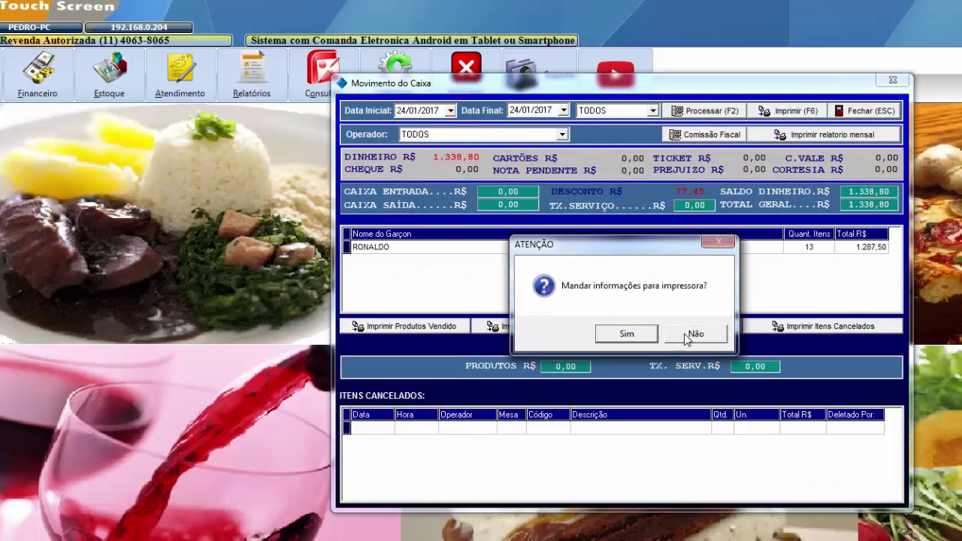
pyautogui.click(693, 336)
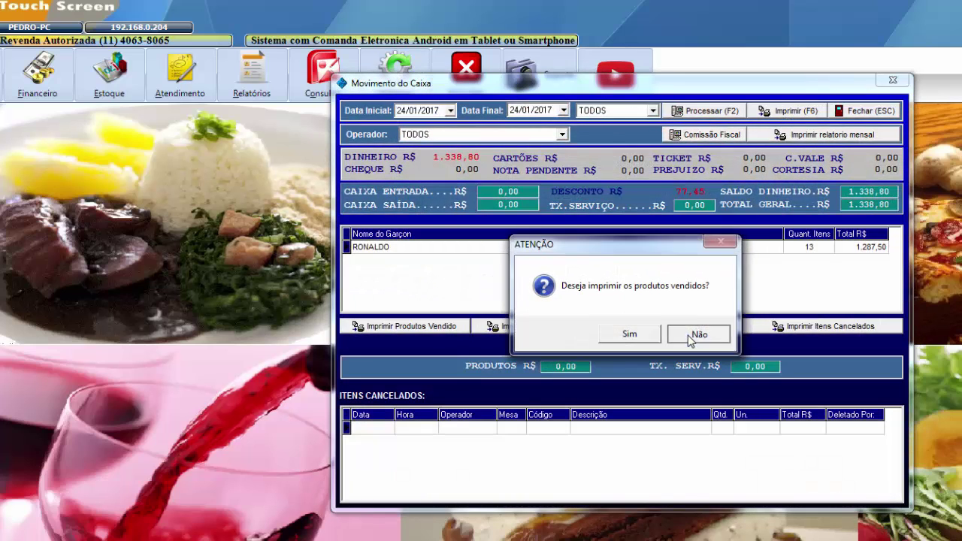
pyautogui.click(694, 336)
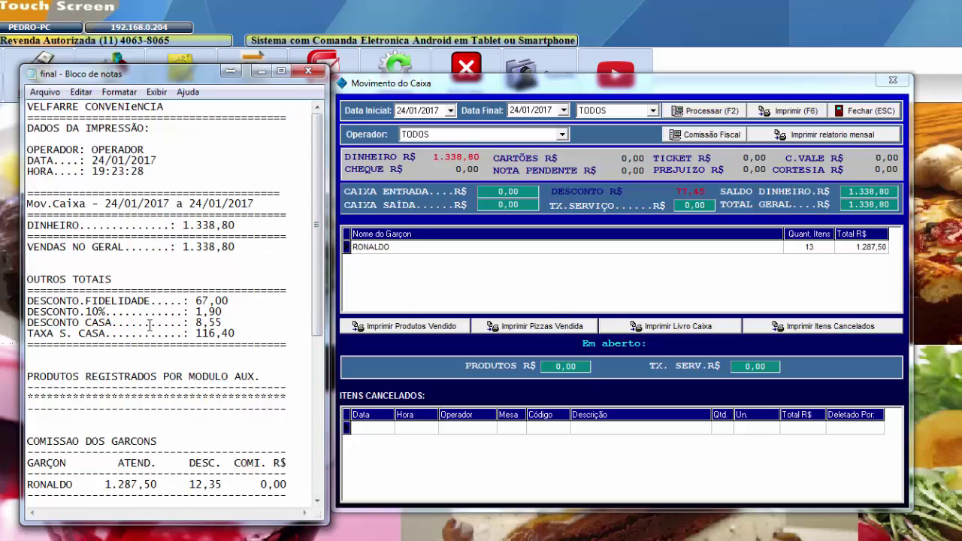
# - Review the report's 8,55 house, 10% and 67,00 loyalty discounts, then close the printout
pyautogui.moveTo(224, 322); pyautogui.dragTo(66, 322)
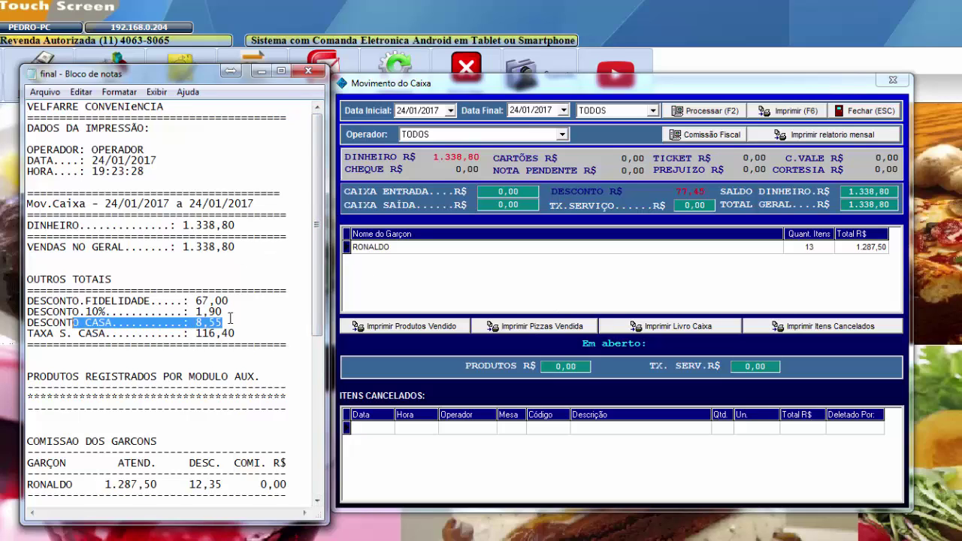
pyautogui.moveTo(225, 312); pyautogui.dragTo(73, 312)
pyautogui.moveTo(230, 300); pyautogui.dragTo(27, 304)
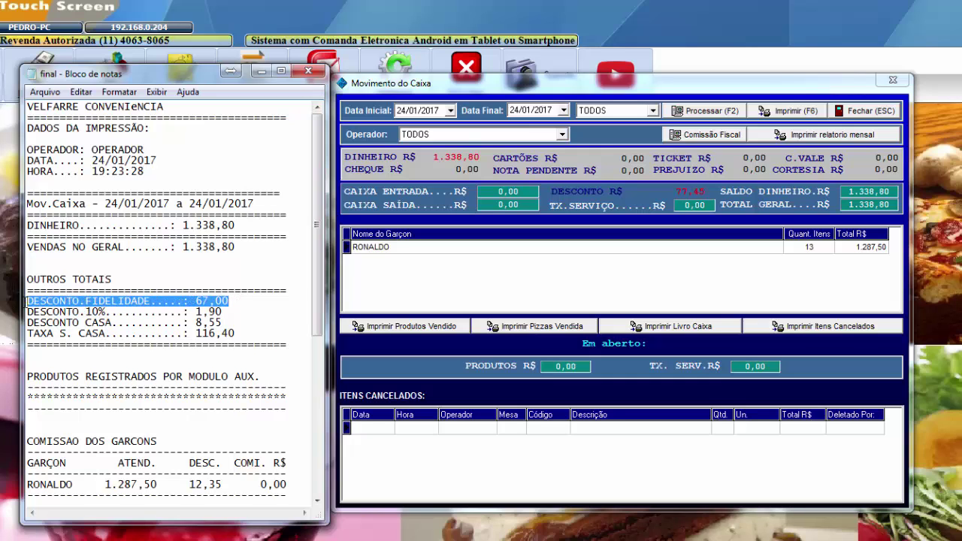
pyautogui.moveTo(322, 233)
pyautogui.mouseDown()
pyautogui.moveTo(321, 308)
pyautogui.moveTo(322, 225)
pyautogui.mouseUp()
pyautogui.click(201, 302)
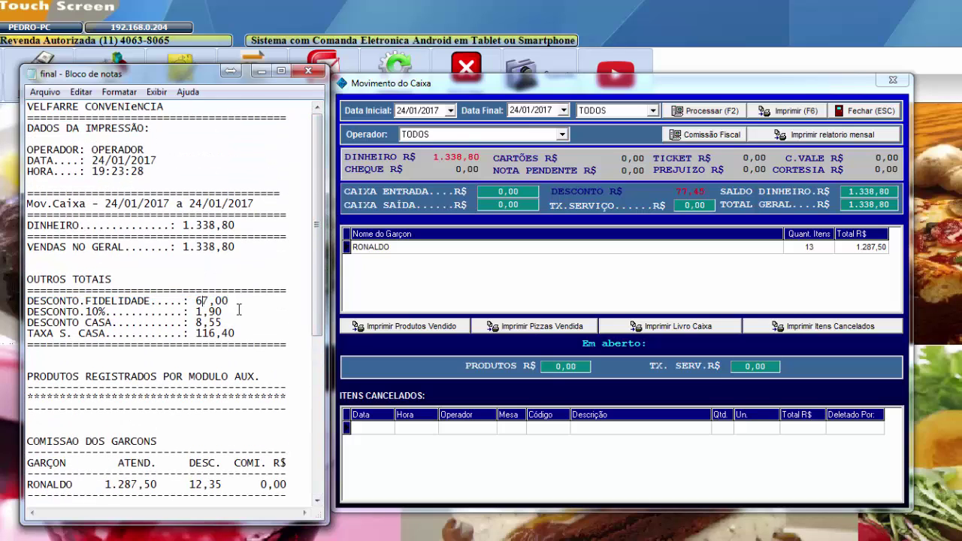
pyautogui.moveTo(230, 301); pyautogui.dragTo(25, 302)
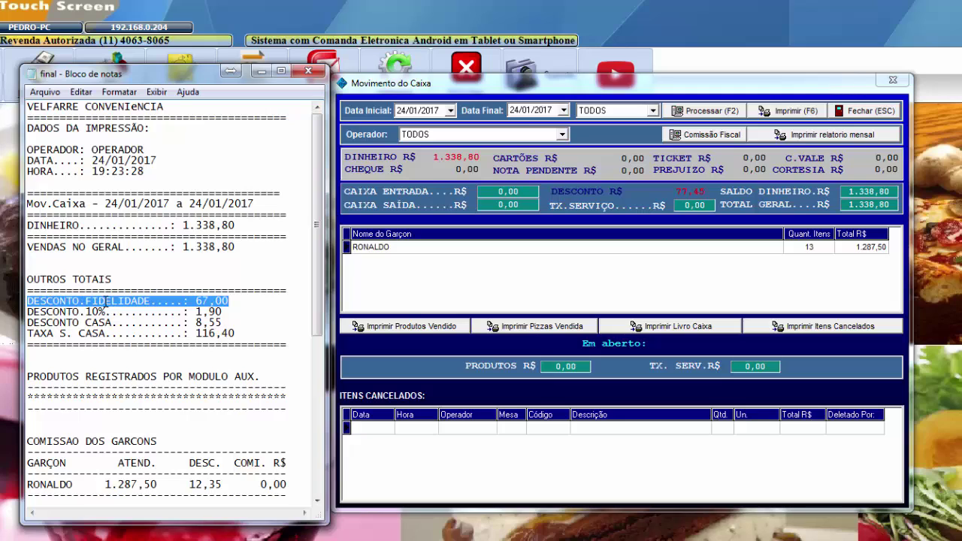
pyautogui.moveTo(87, 301); pyautogui.dragTo(236, 301)
pyautogui.click(360, 443)
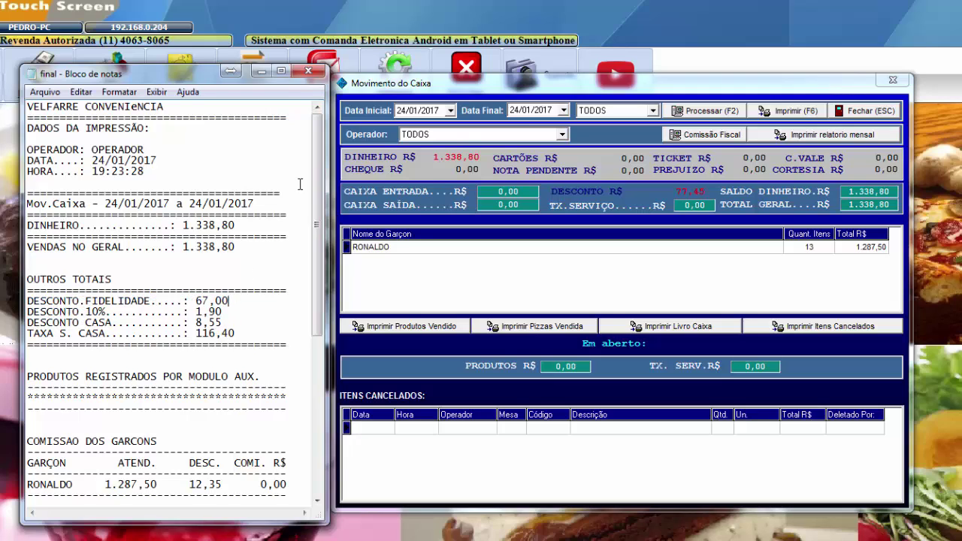
pyautogui.click(310, 71)
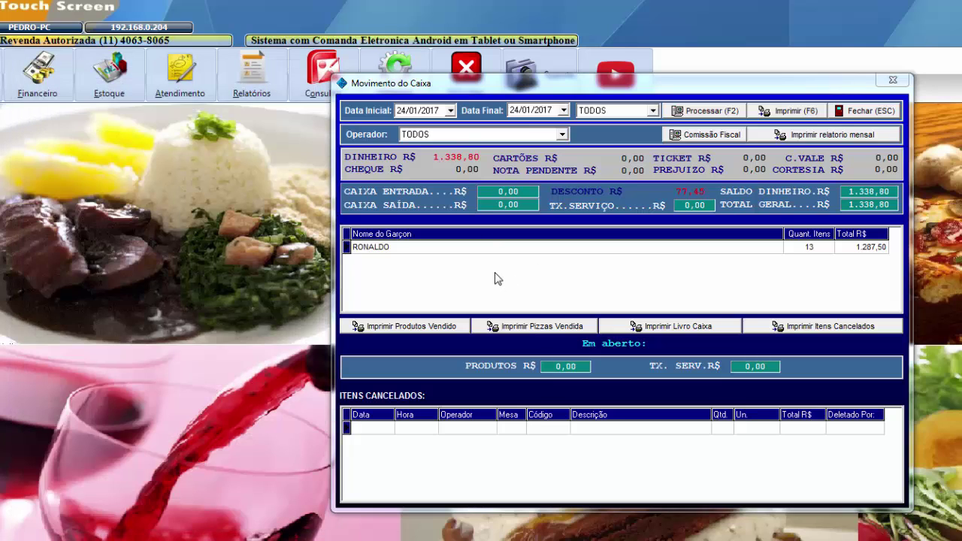
# - Close the cash report, uncheck 'Habilitar numero fixo de pontos para troca' on the GastroFood tab, and save
pyautogui.press('Escape')
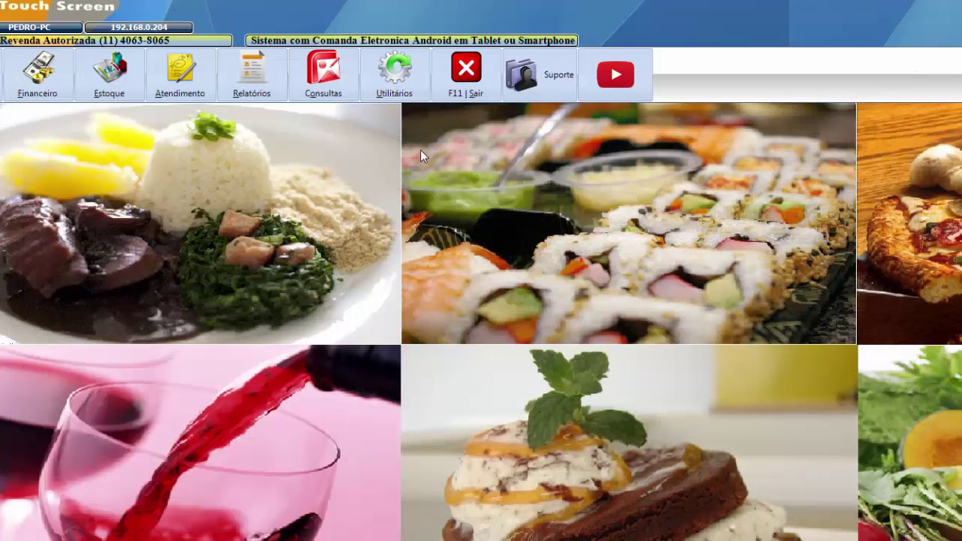
pyautogui.click(409, 88)
pyautogui.click(506, 129)
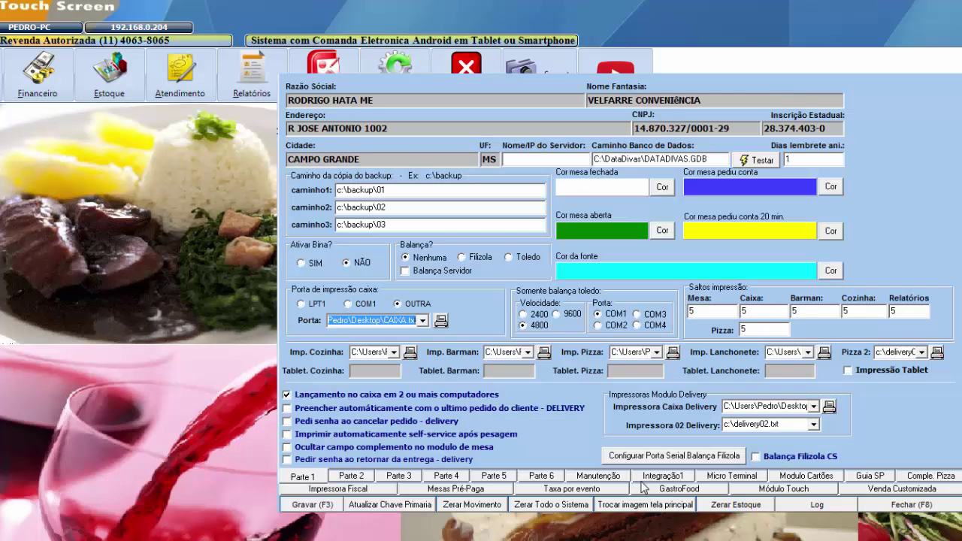
pyautogui.click(707, 490)
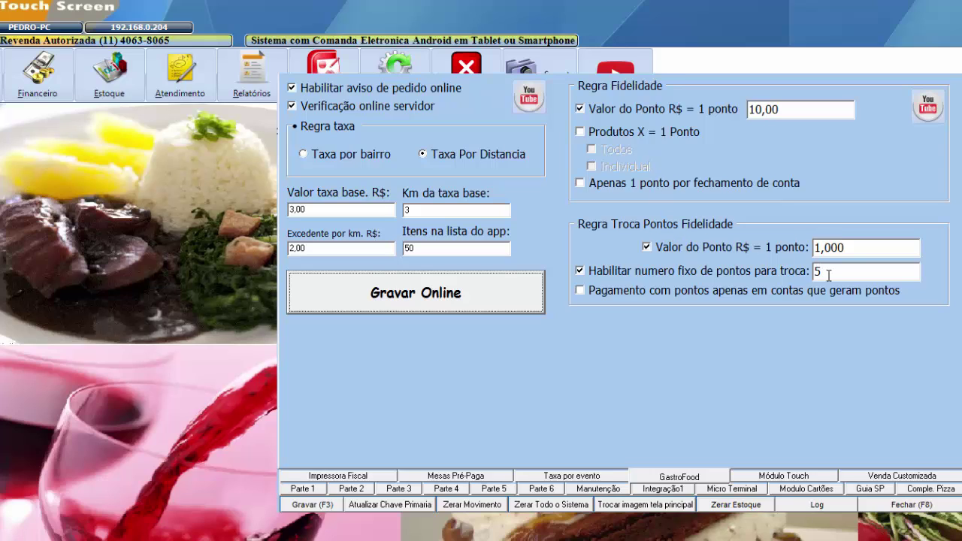
pyautogui.click(580, 272)
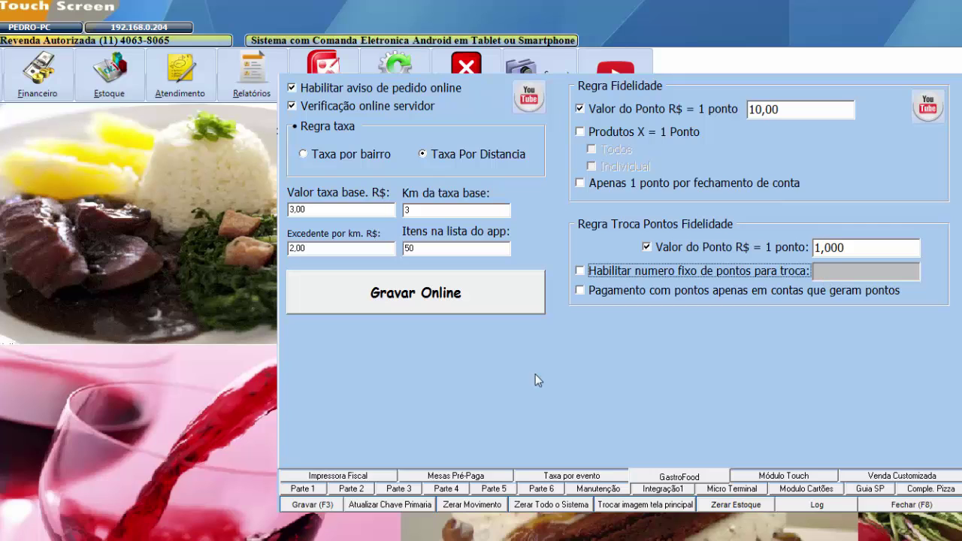
pyautogui.click(304, 505)
pyautogui.click(678, 333)
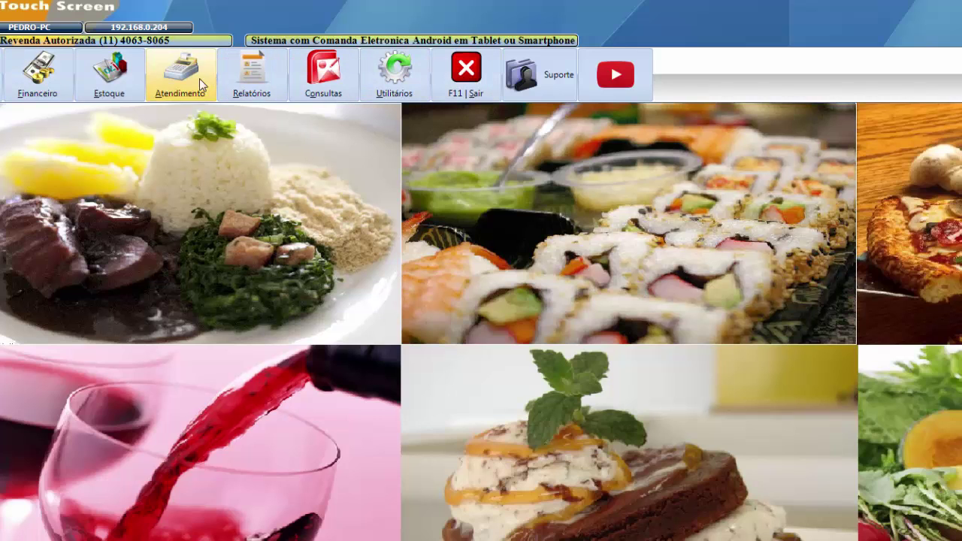
# - Start an order for table 001 with 2 CAIPIRINHA (product code 1)
pyautogui.click(180, 75)
pyautogui.click(580, 310)
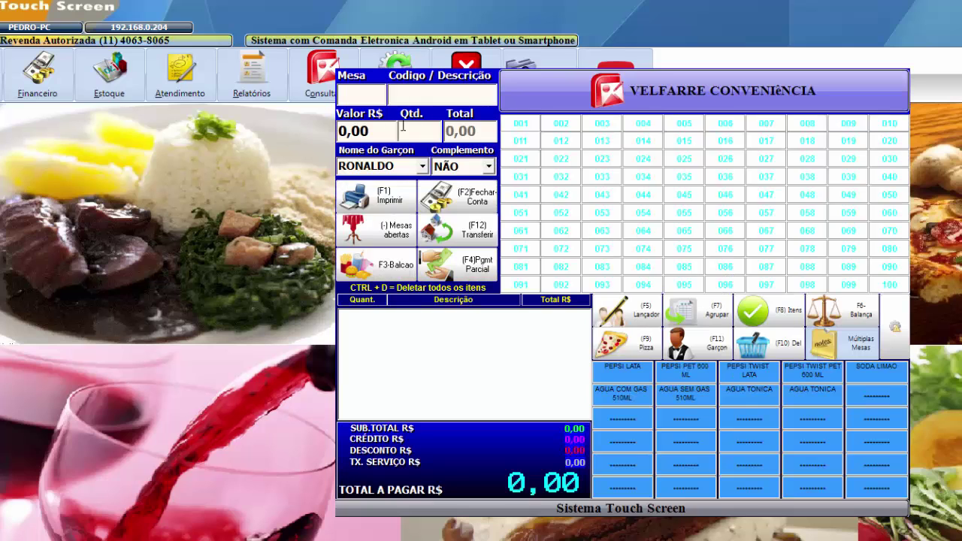
pyautogui.write('001')
pyautogui.press('Return')
pyautogui.press('Return')
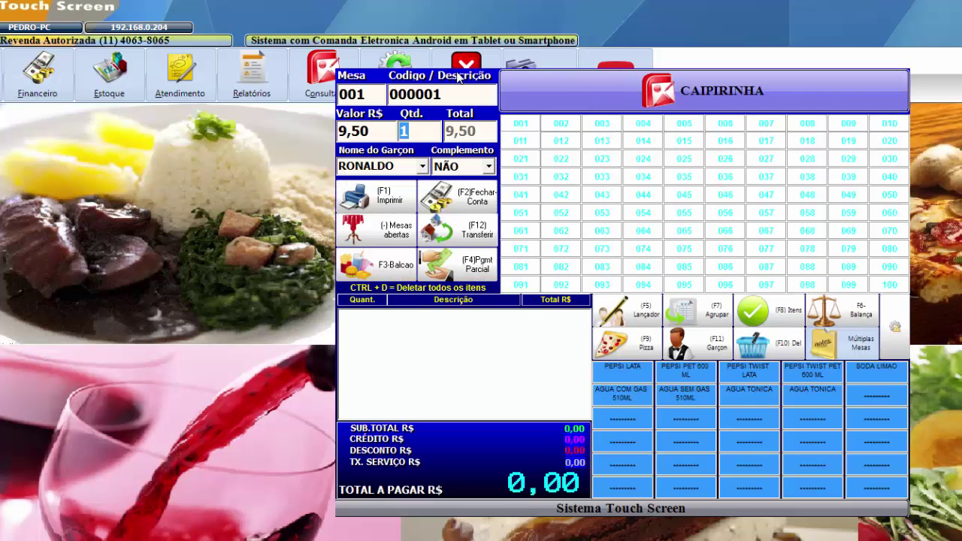
pyautogui.write('2')
pyautogui.press('Return')
pyautogui.press('Return')
pyautogui.press('Return')
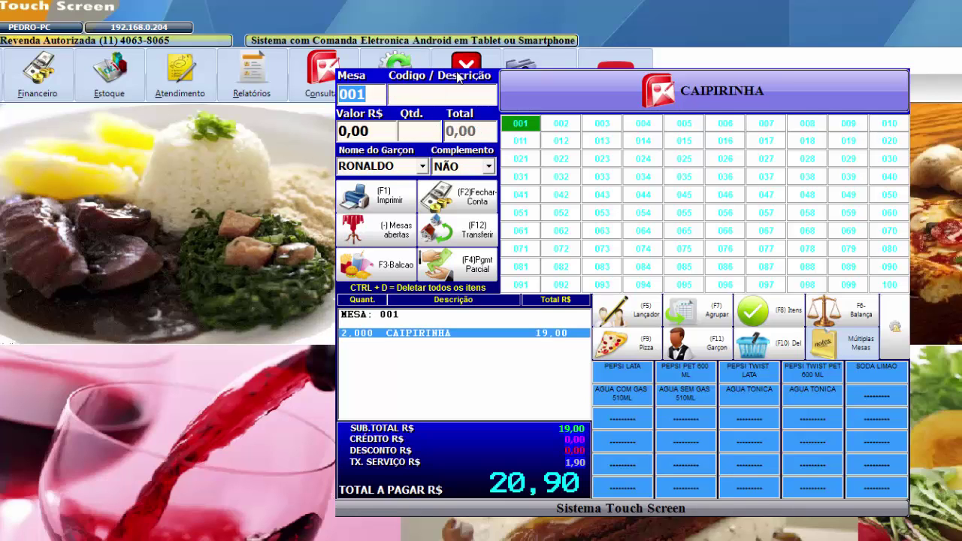
# - Close the R$ 20,90 bill, credit 2 points to the customer's CPF, and print the receipt
pyautogui.press('F2')
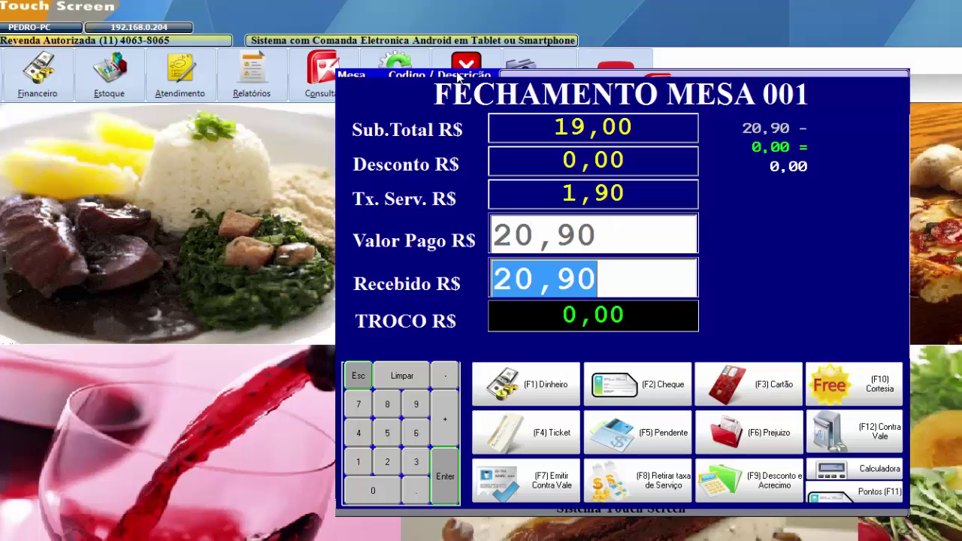
pyautogui.press('Return')
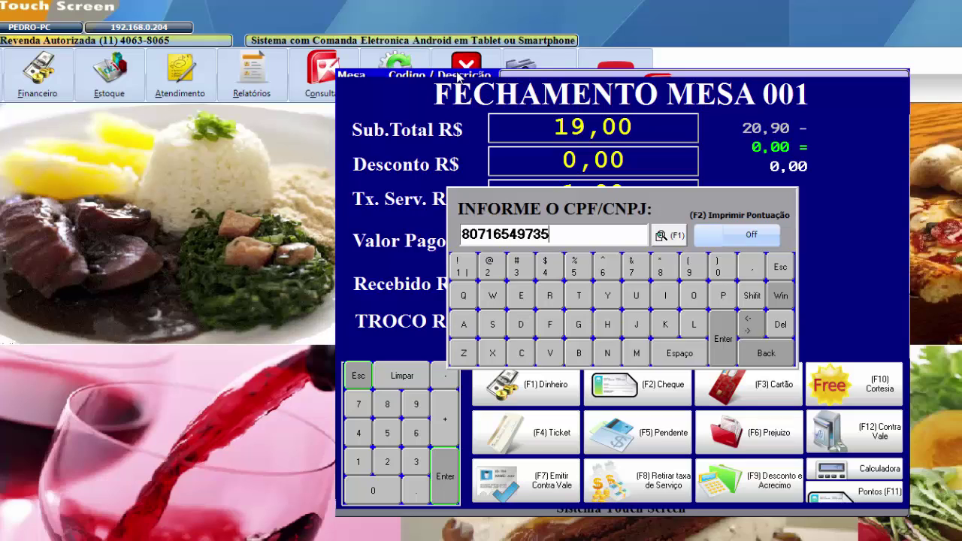
pyautogui.press('Return')
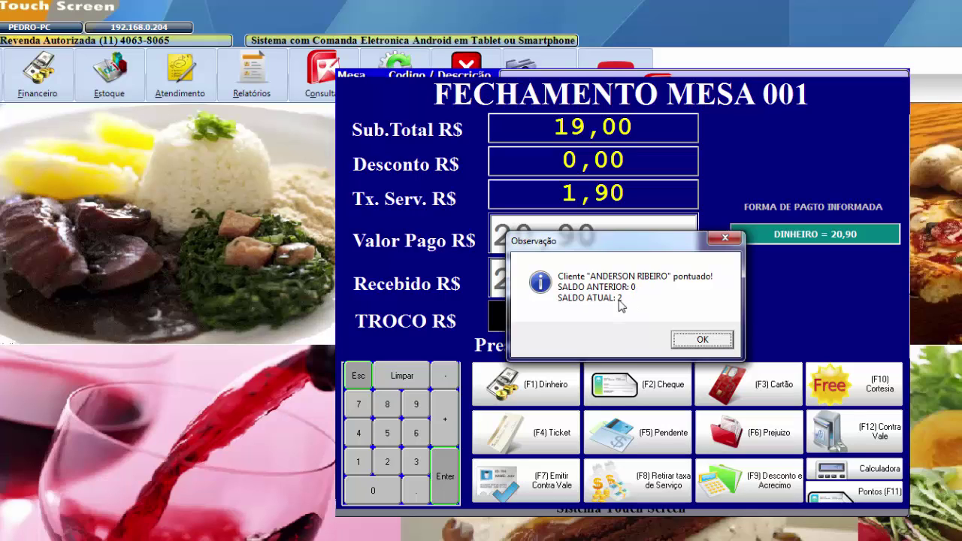
pyautogui.click(700, 339)
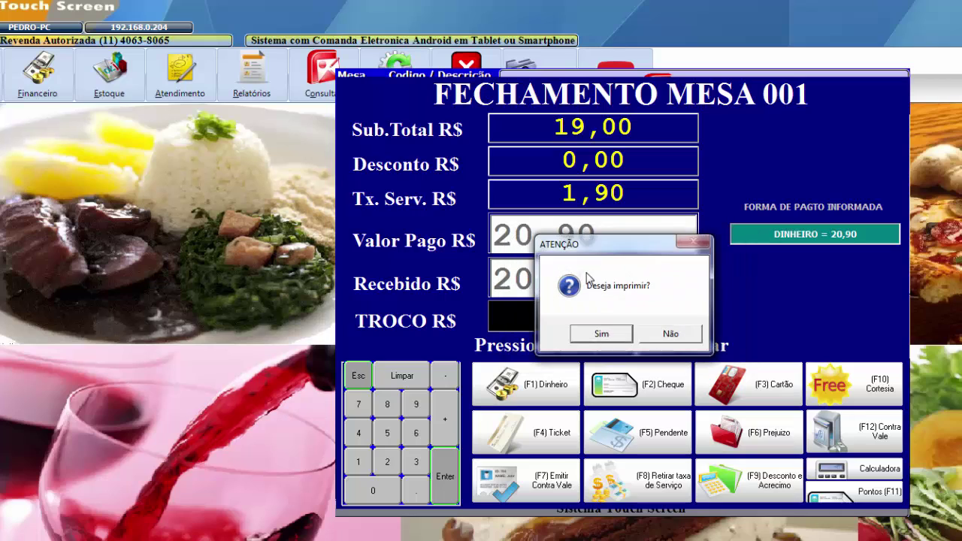
pyautogui.click(605, 334)
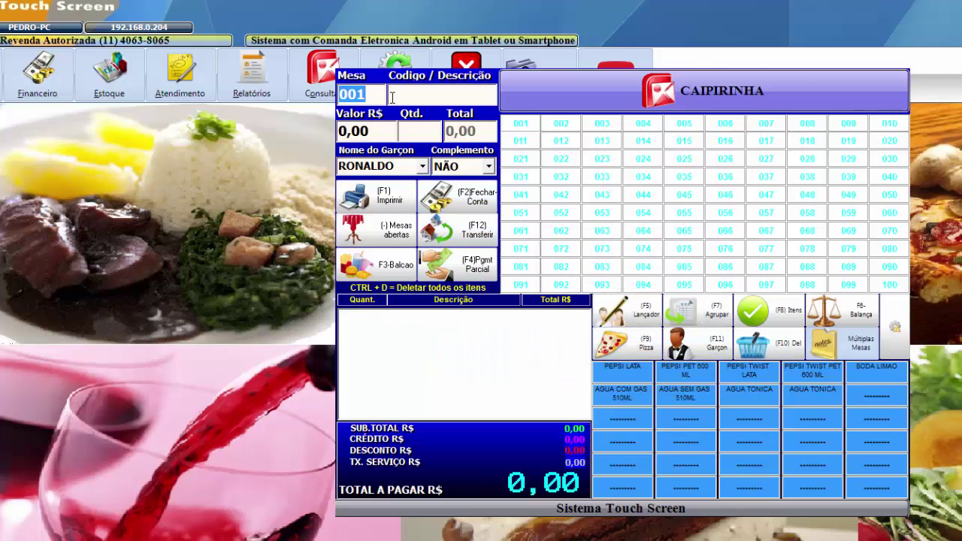
# - Add ACAI 300 ML from the product search list to table 001's order
pyautogui.click(391, 96)
pyautogui.press('Return')
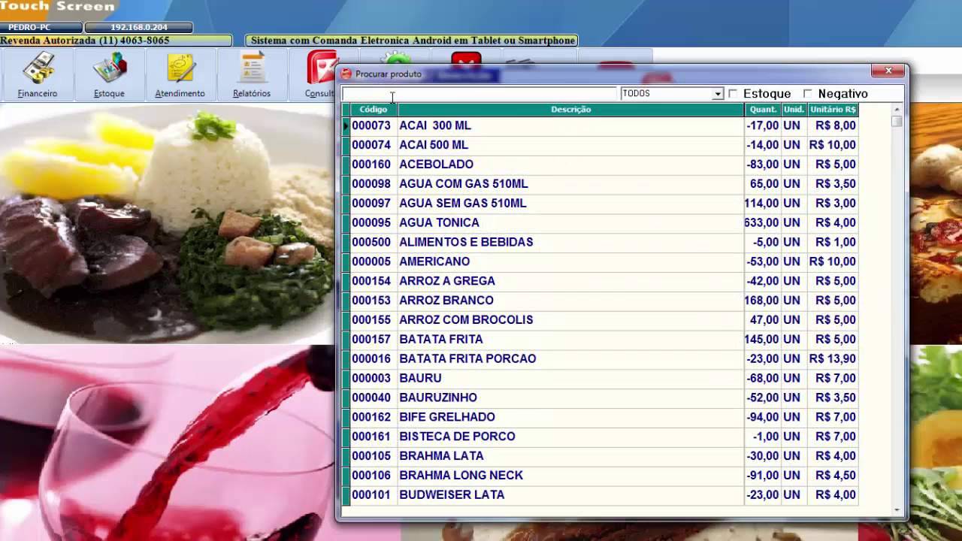
pyautogui.press('Down')
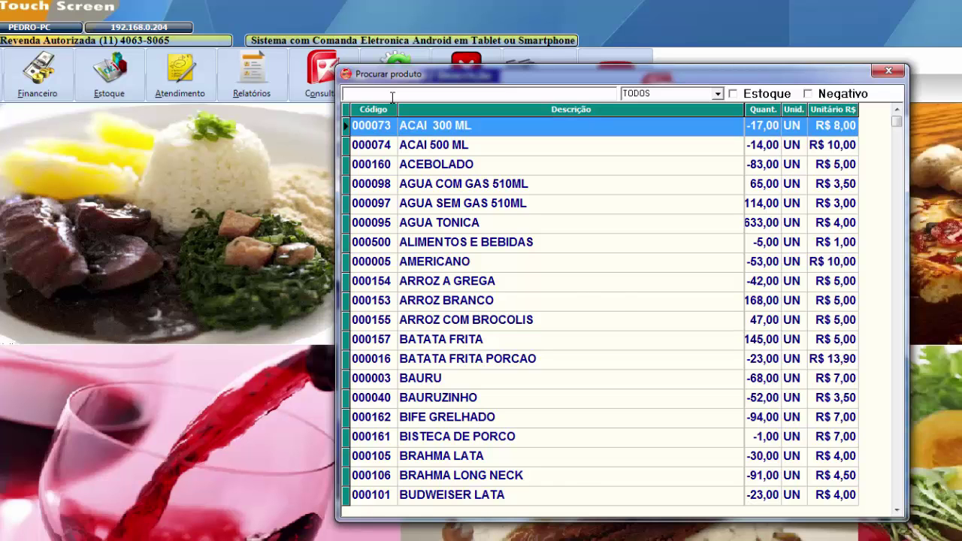
pyautogui.press('Return')
pyautogui.press('Return')
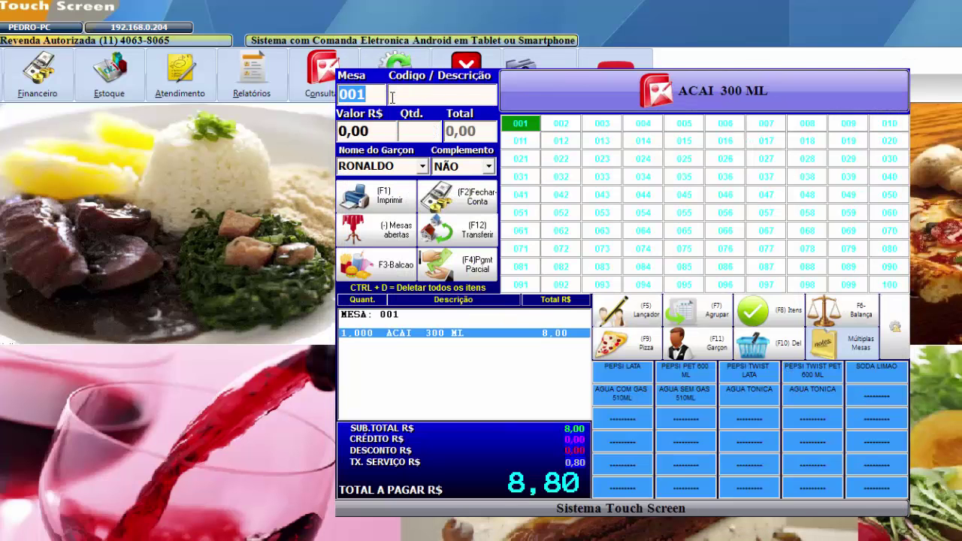
# - Close the R$ 8,00 bill with a 2,00 points discount via the customer's CPF, paying 6,80 cash
pyautogui.press('F2')
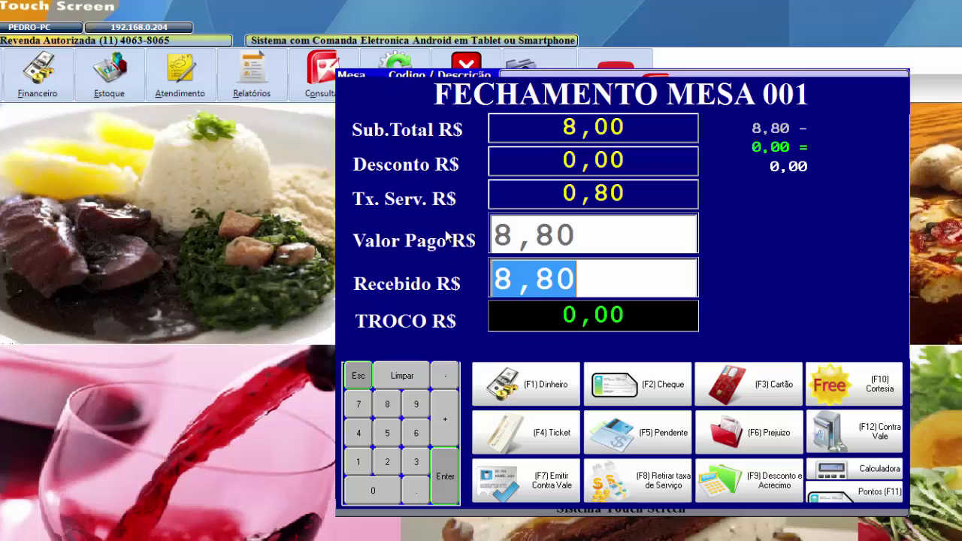
pyautogui.click(865, 500)
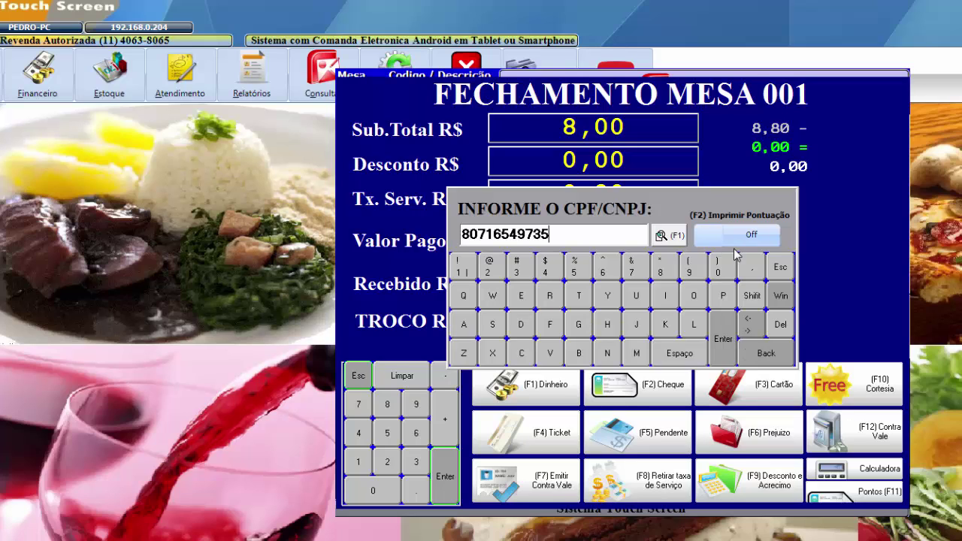
pyautogui.press('Return')
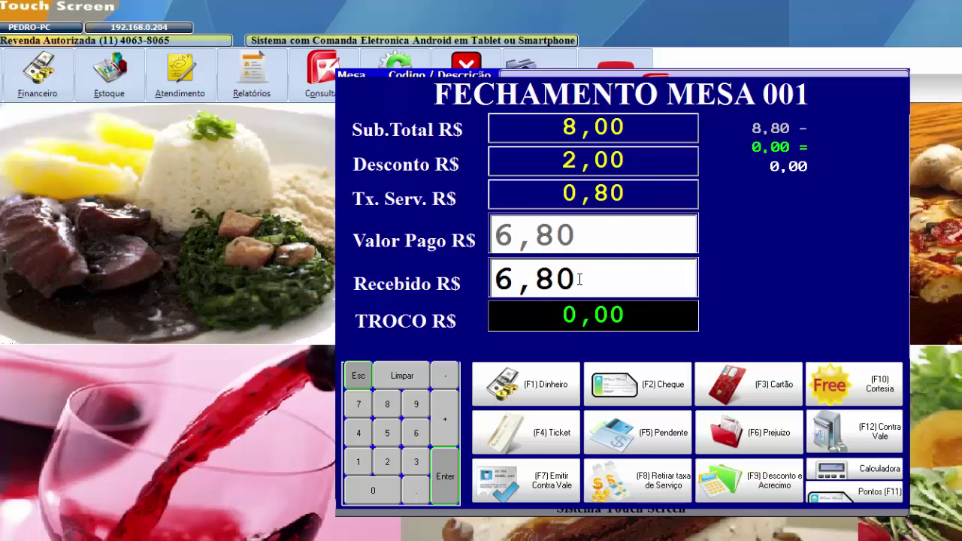
pyautogui.press('Return')
pyautogui.press('Return')
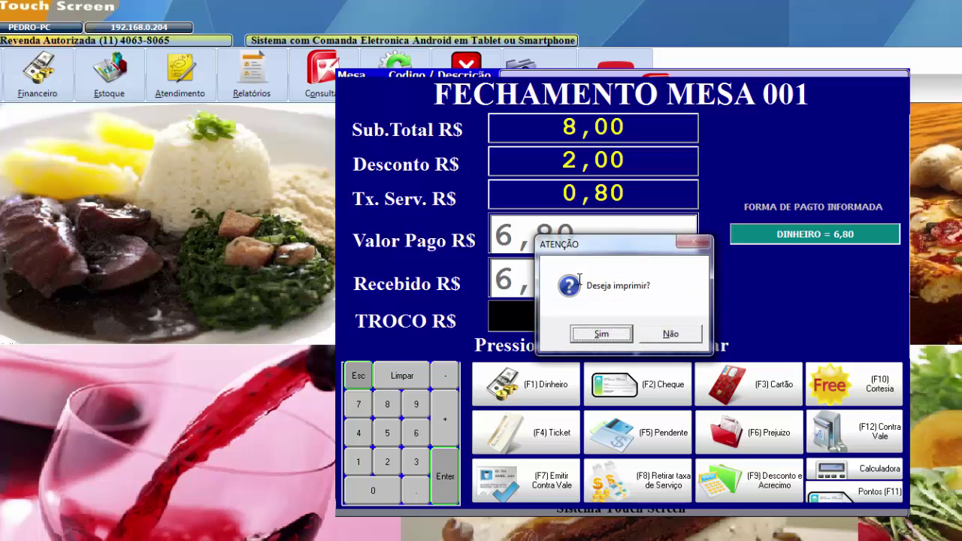
pyautogui.press('Return')
pyautogui.press('Escape')
pyautogui.press('Escape')
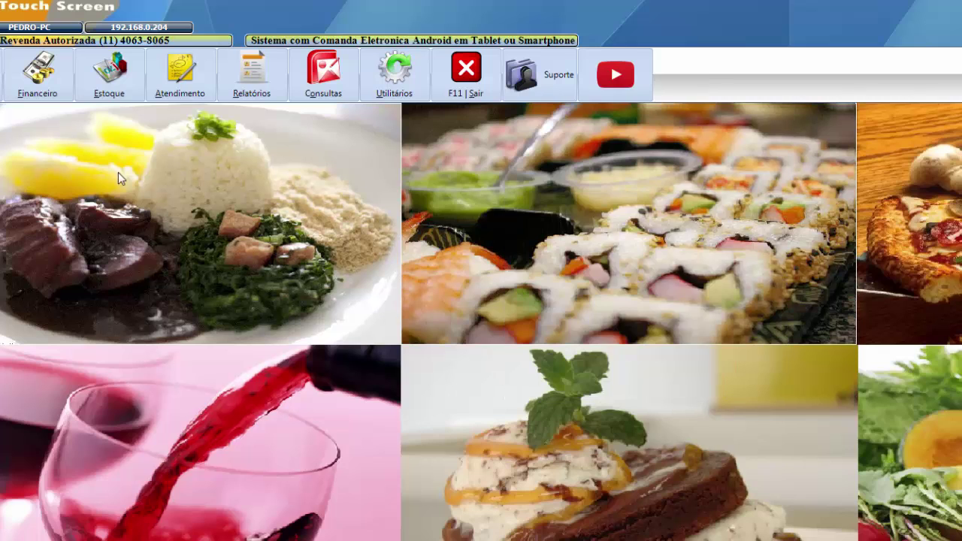
# - Find the customer under Cadastros > Clientes and open their Histórico de Pontos
pyautogui.press('F2')
pyautogui.click(518, 136)
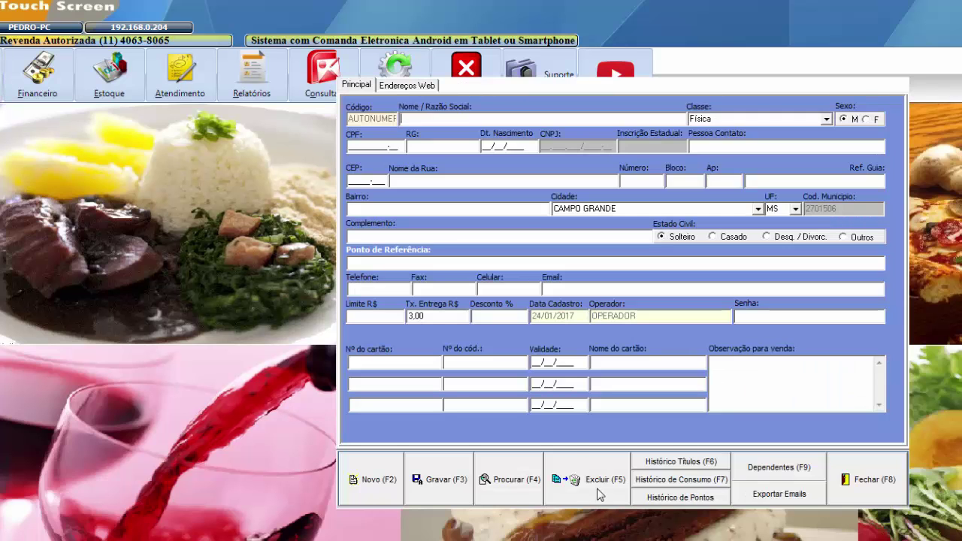
pyautogui.click(508, 480)
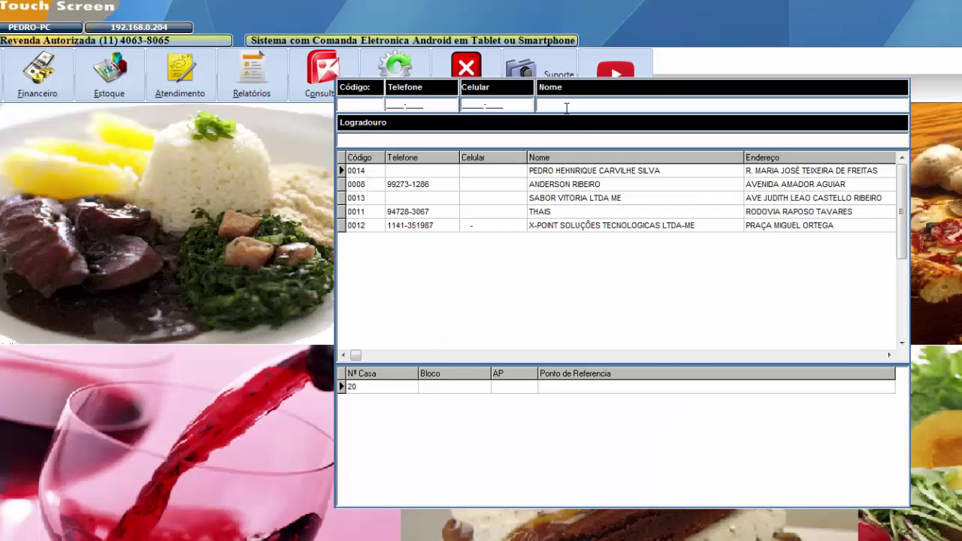
pyautogui.doubleClick(569, 185)
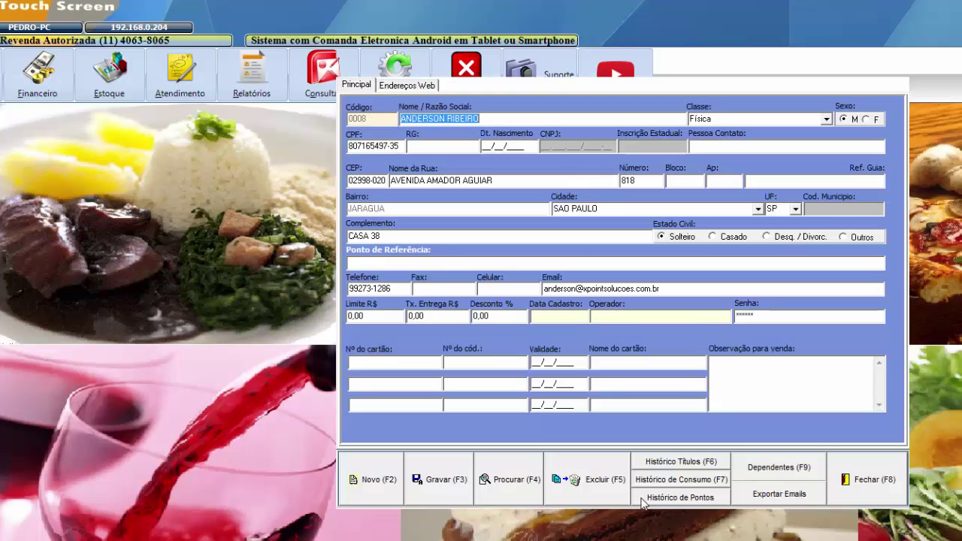
pyautogui.click(669, 498)
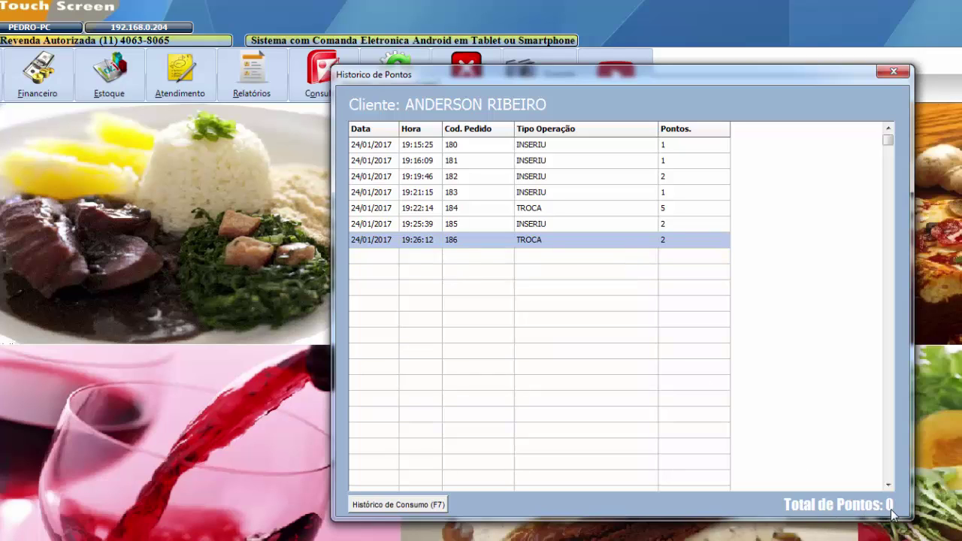
# - Review the history rows: order 185 earned 2, order 186 exchanged 2, total 0 points
pyautogui.click(528, 225)
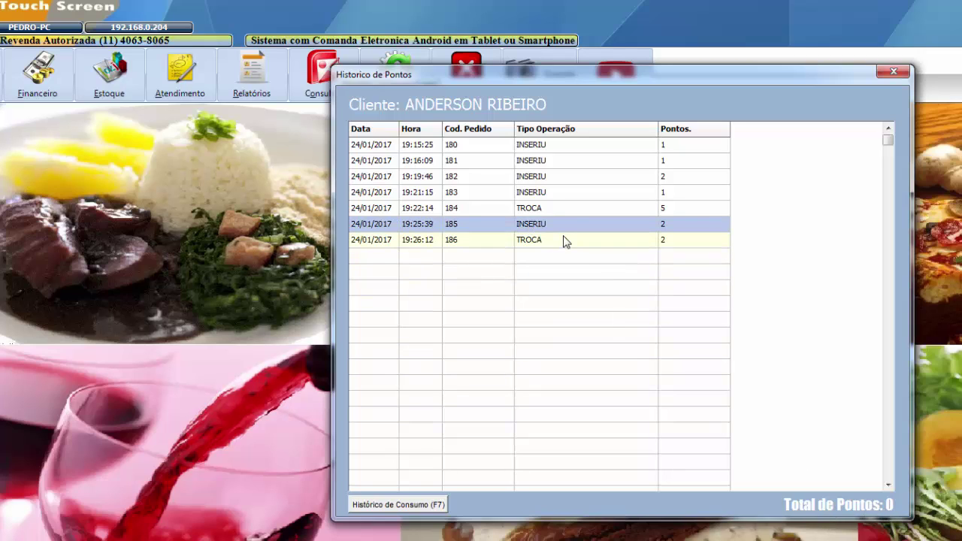
pyautogui.click(562, 239)
pyautogui.click(555, 227)
pyautogui.click(554, 239)
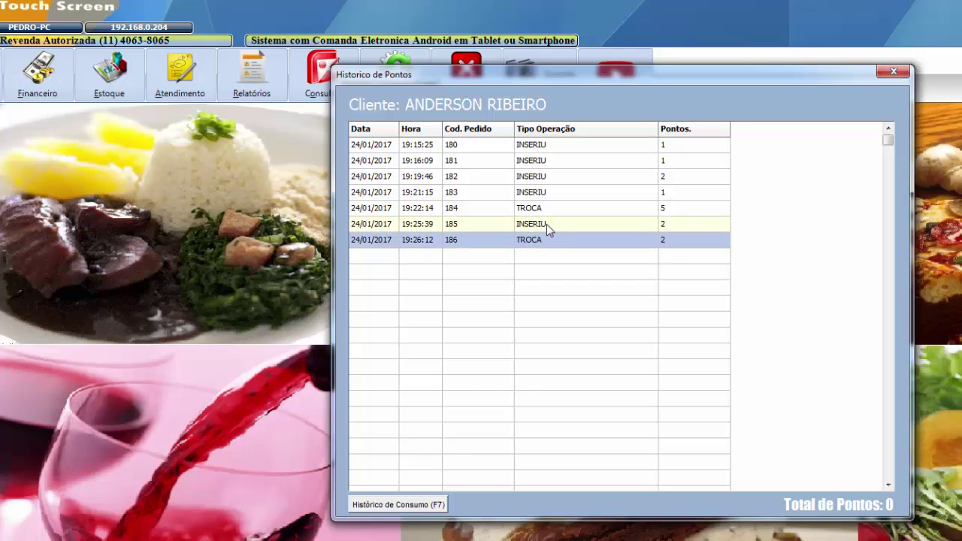
pyautogui.click(546, 224)
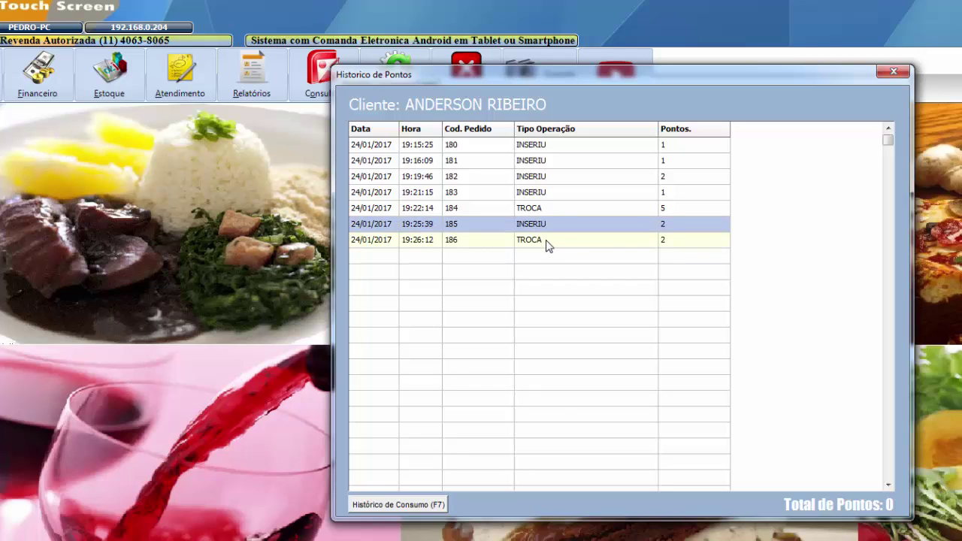
pyautogui.click(546, 241)
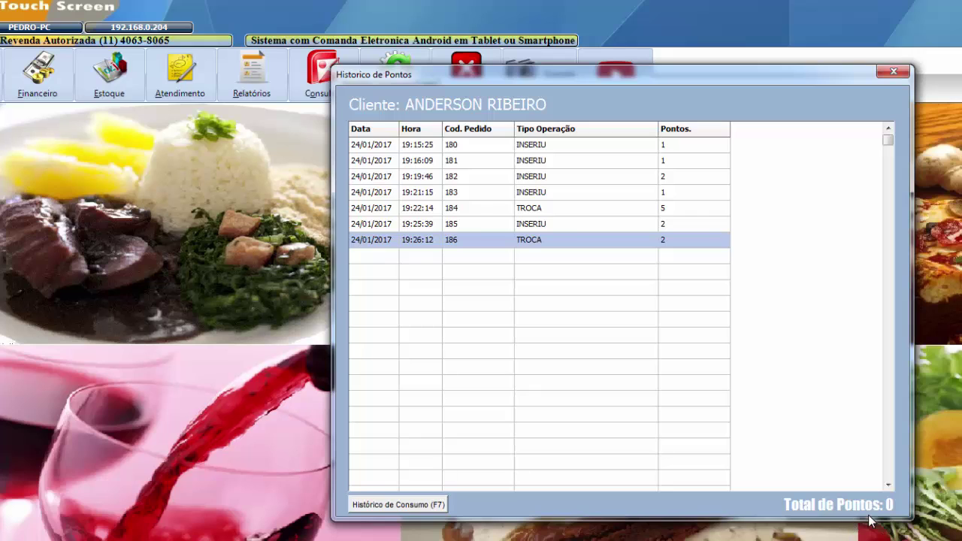
pyautogui.click(508, 145)
pyautogui.click(503, 176)
pyautogui.click(499, 194)
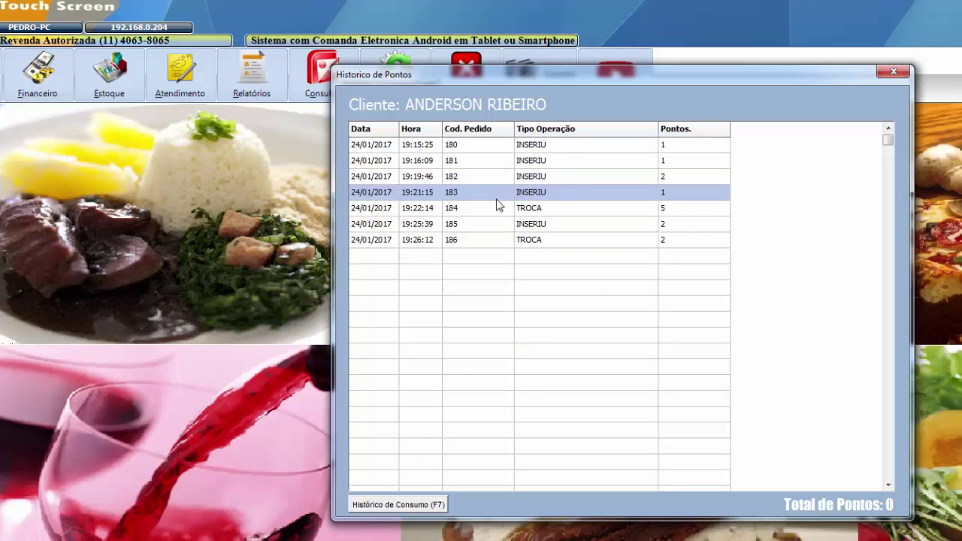
pyautogui.click(496, 207)
pyautogui.click(488, 224)
pyautogui.click(484, 241)
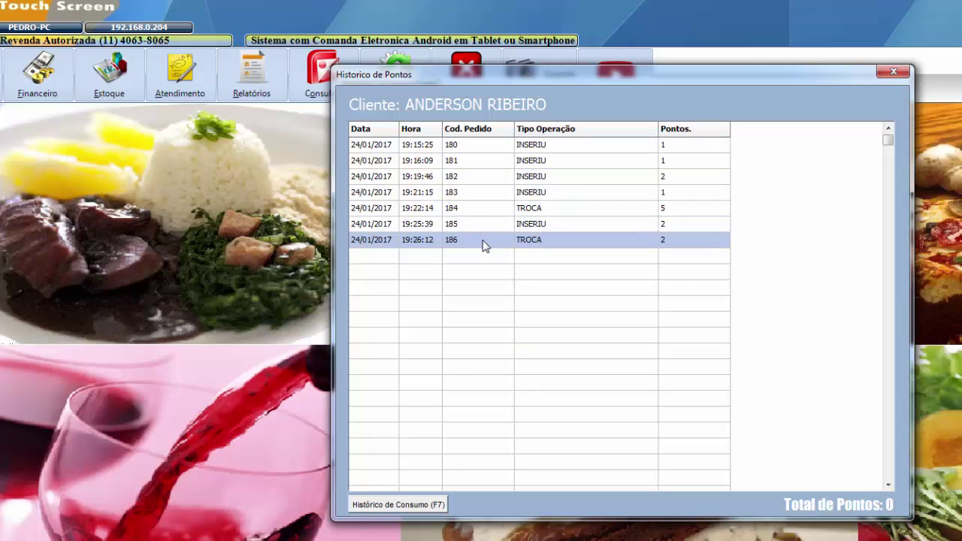